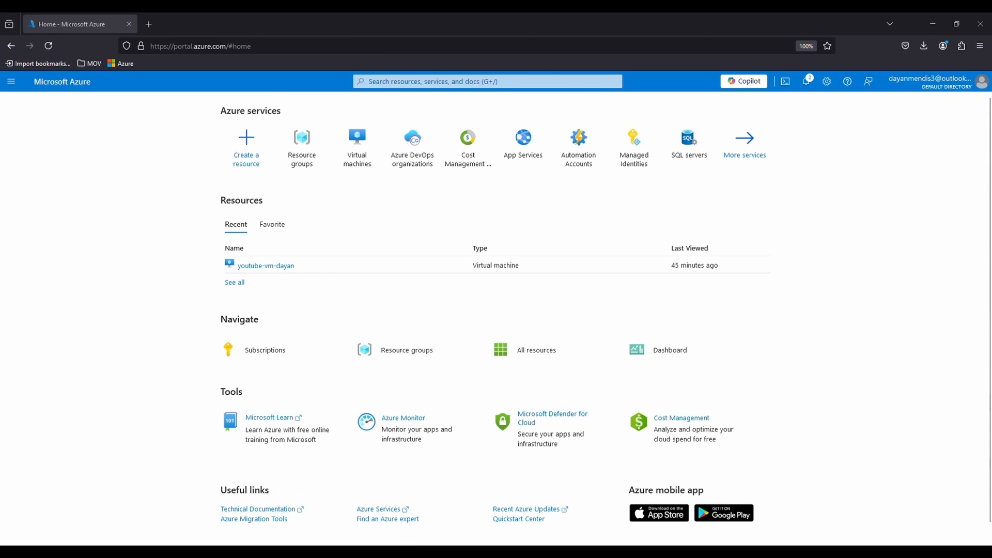
- Search the web for "azure create account" in a private browser window and open Microsoft's Azure account page
{"action": "right_click", "coordinate": [335, 552]}
{"action": "left_click", "coordinate": [322, 481]}
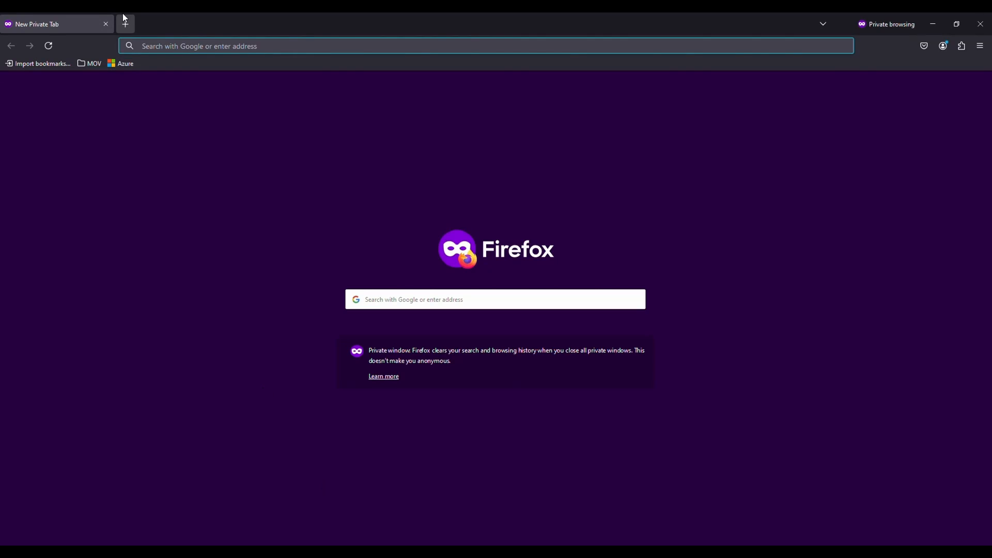
{"action": "type", "text": "azure create account"}
{"action": "key", "text": "Return"}
{"action": "left_click", "coordinate": [192, 162]}
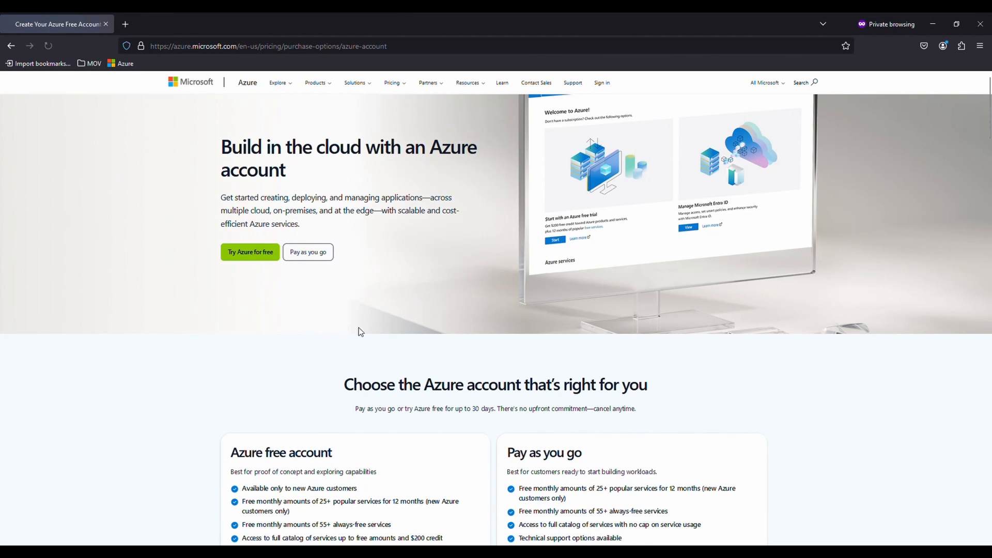
- Compare the Azure free account and Pay as you go offers, and close the private window
{"action": "scroll", "coordinate": [367, 287], "scroll_direction": "down", "scroll_amount": 2}
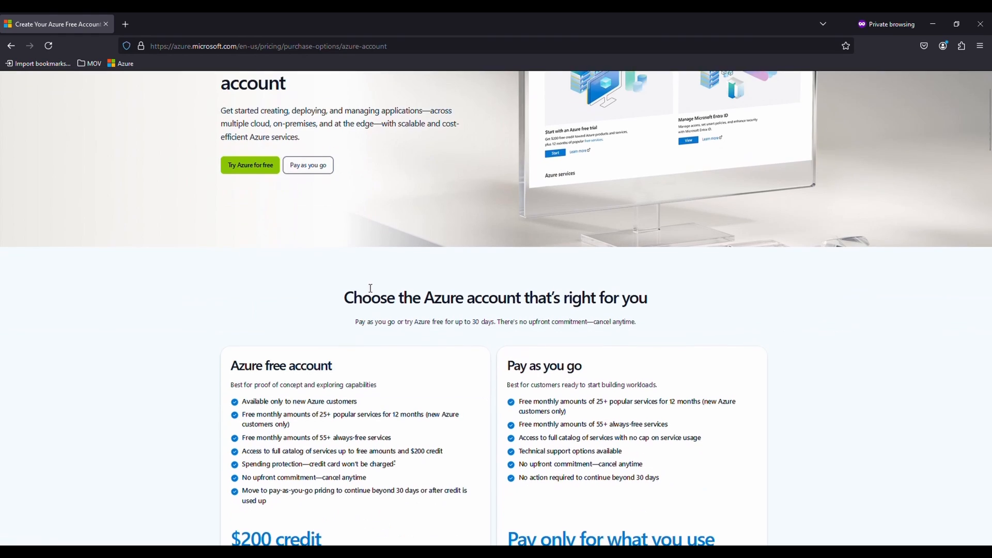
{"action": "scroll", "coordinate": [371, 288], "scroll_direction": "down", "scroll_amount": 2}
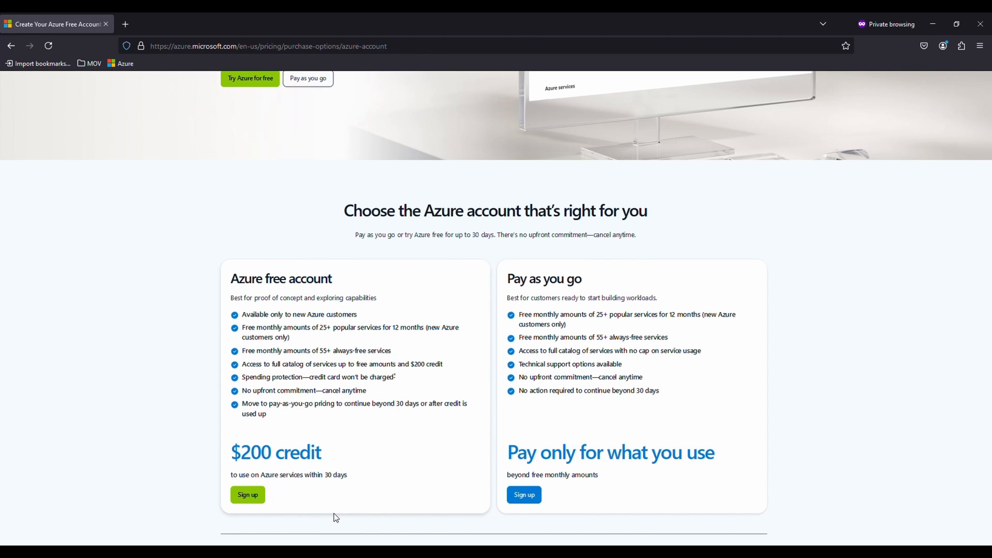
{"action": "scroll", "coordinate": [346, 452], "scroll_direction": "up", "scroll_amount": 3}
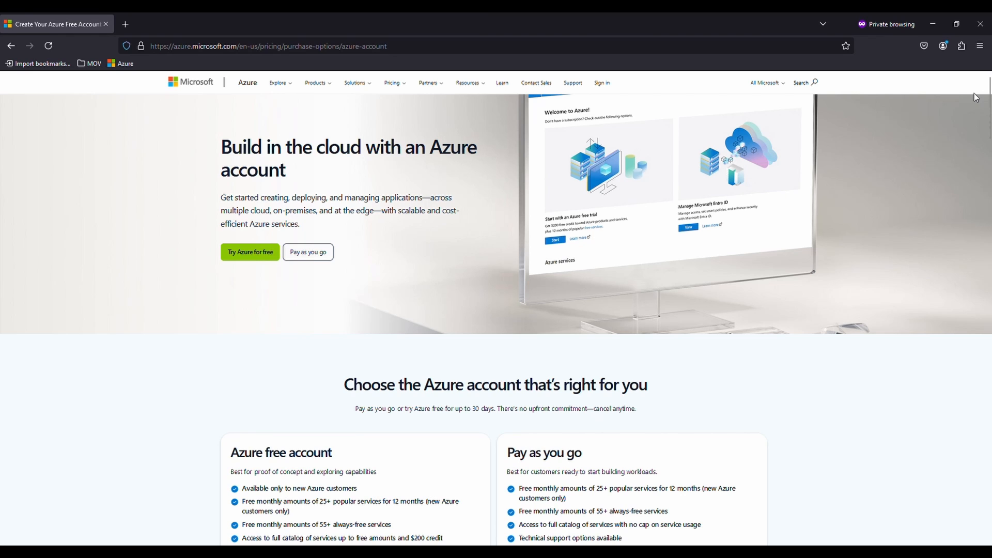
{"action": "left_click", "coordinate": [976, 29]}
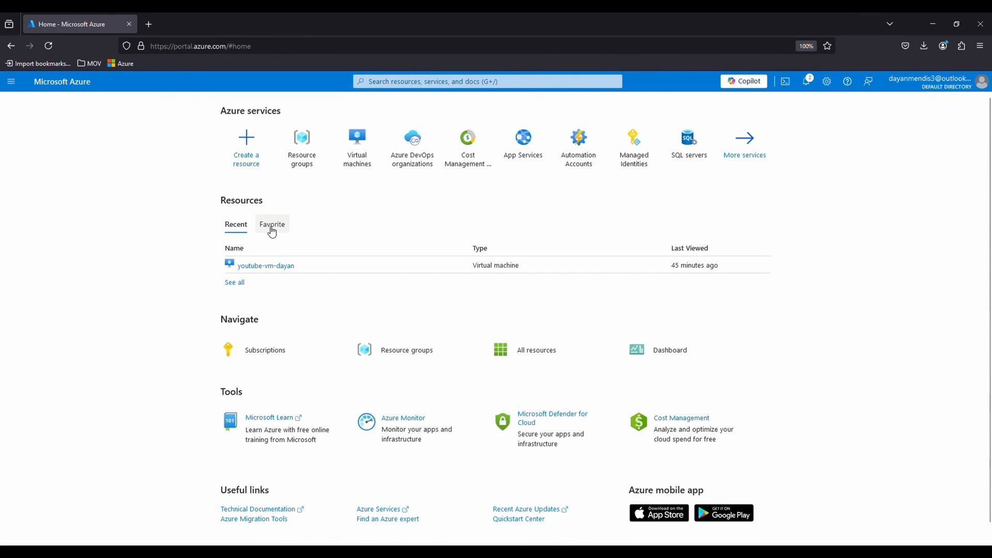
- Start creating a new Azure virtual machine from the Virtual machines service
{"action": "left_click", "coordinate": [357, 164]}
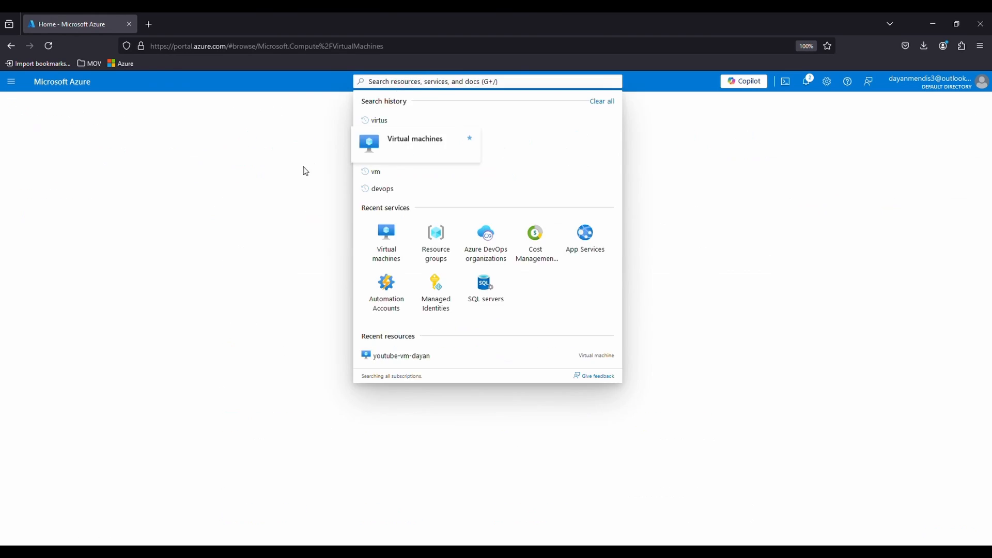
{"action": "left_click", "coordinate": [33, 149]}
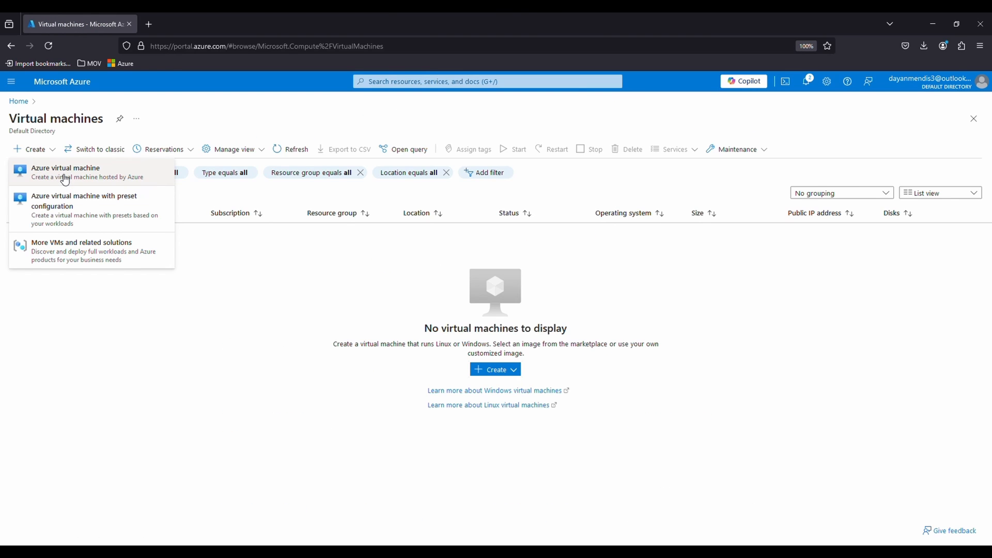
{"action": "left_click", "coordinate": [64, 178]}
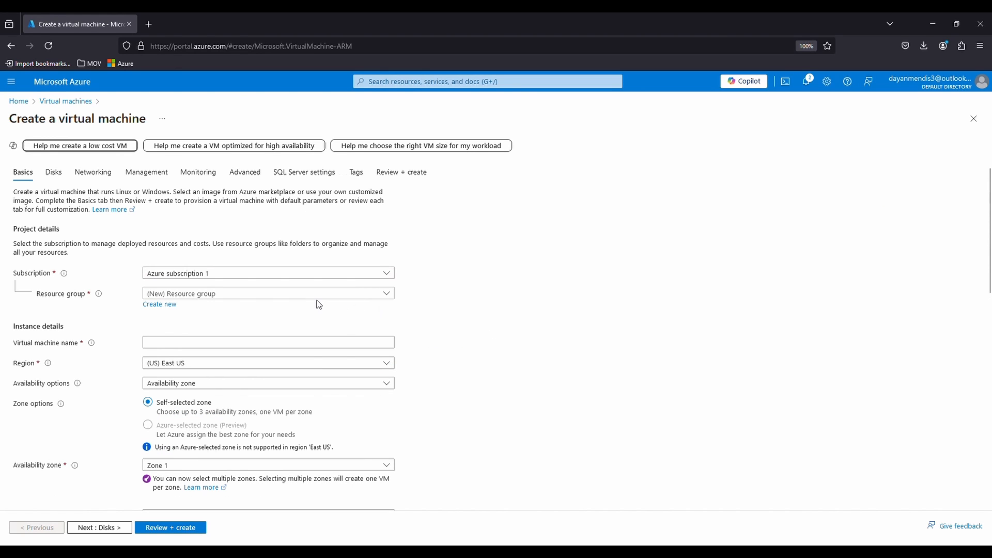
- Create a new resource group named Youtube-RG for the virtual machine
{"action": "left_click", "coordinate": [230, 294]}
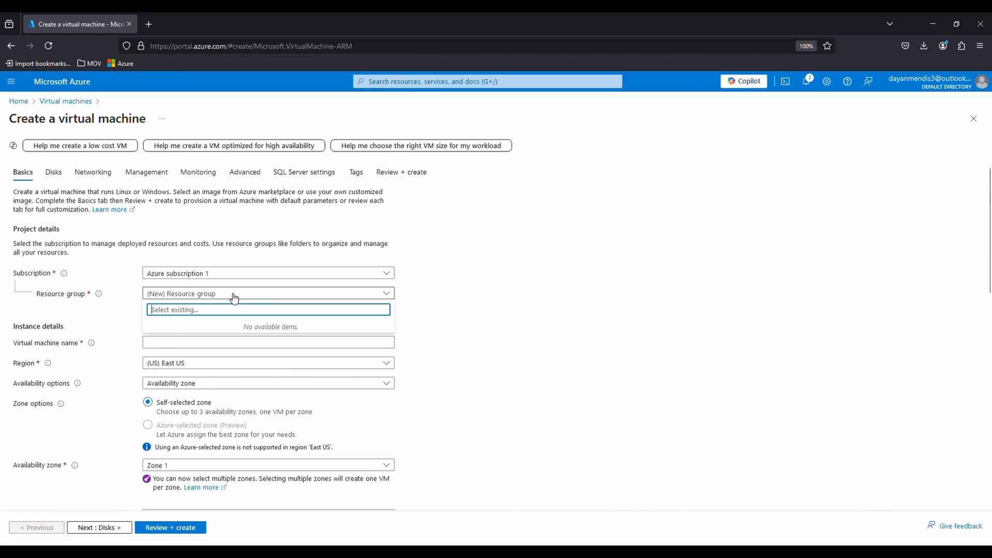
{"action": "left_click", "coordinate": [504, 318]}
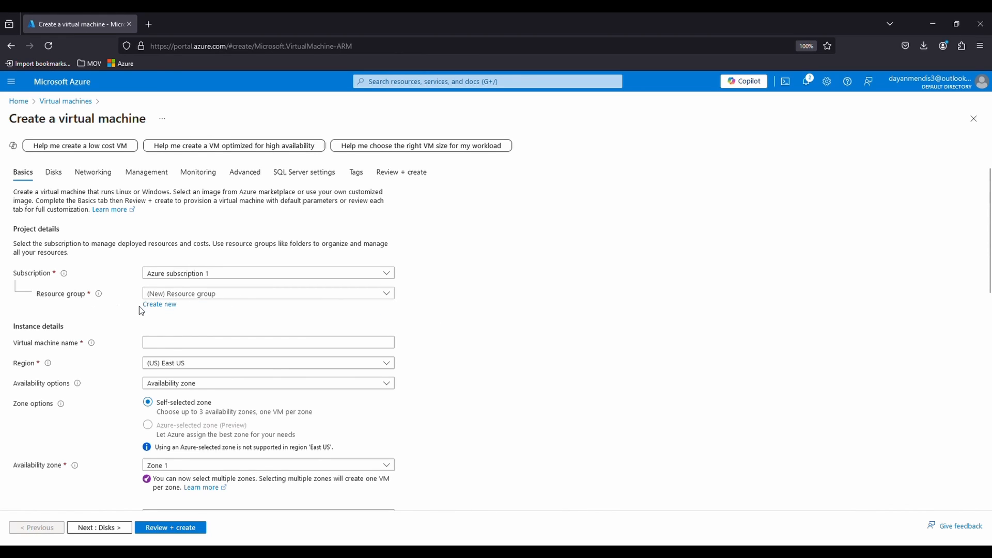
{"action": "left_click", "coordinate": [161, 310]}
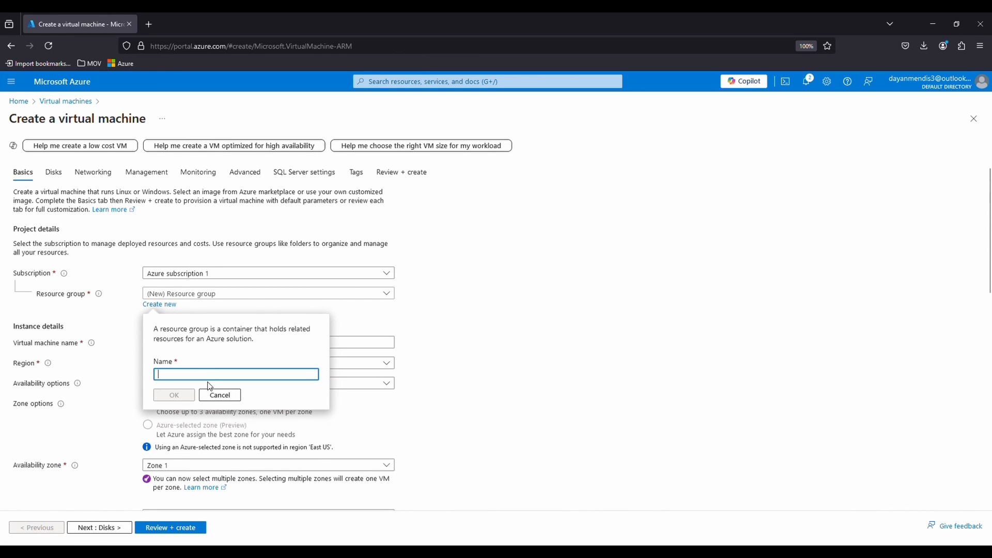
{"action": "type", "text": "You"}
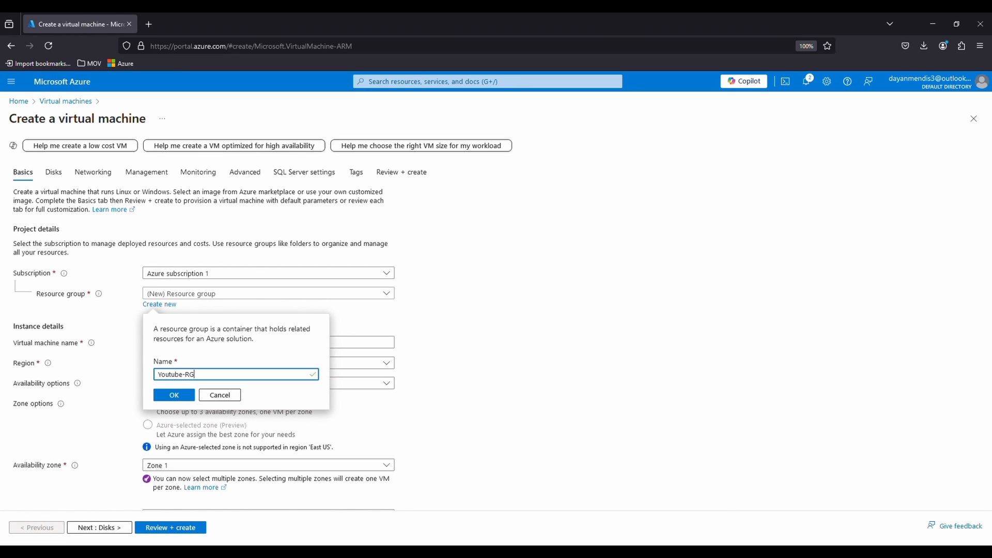
{"action": "type", "text": "tube-RG"}
{"action": "left_click", "coordinate": [164, 398]}
- Name the virtual machine with "youtube", the owner's first name and "vm", joined by hyphens
{"action": "left_click", "coordinate": [173, 343]}
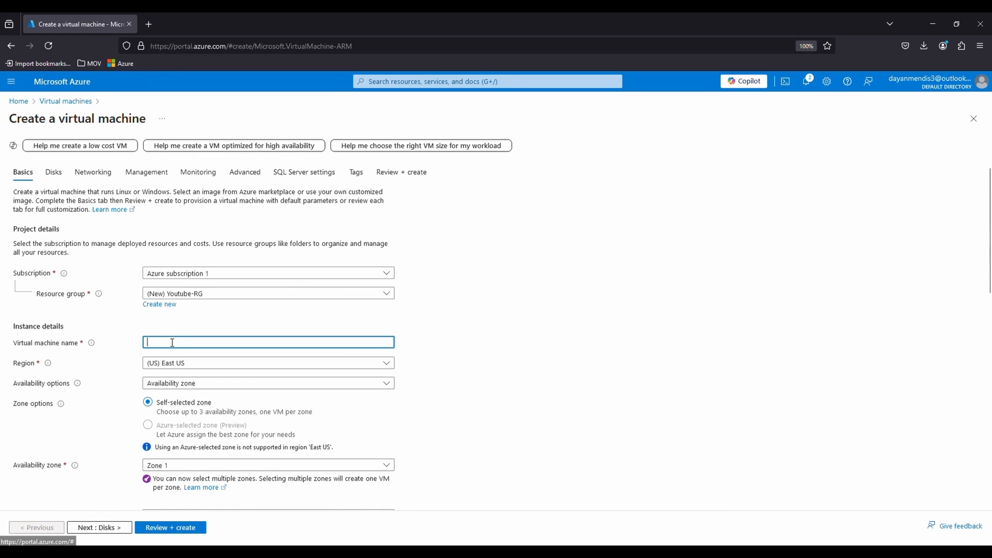
{"action": "type", "text": "youtu"}
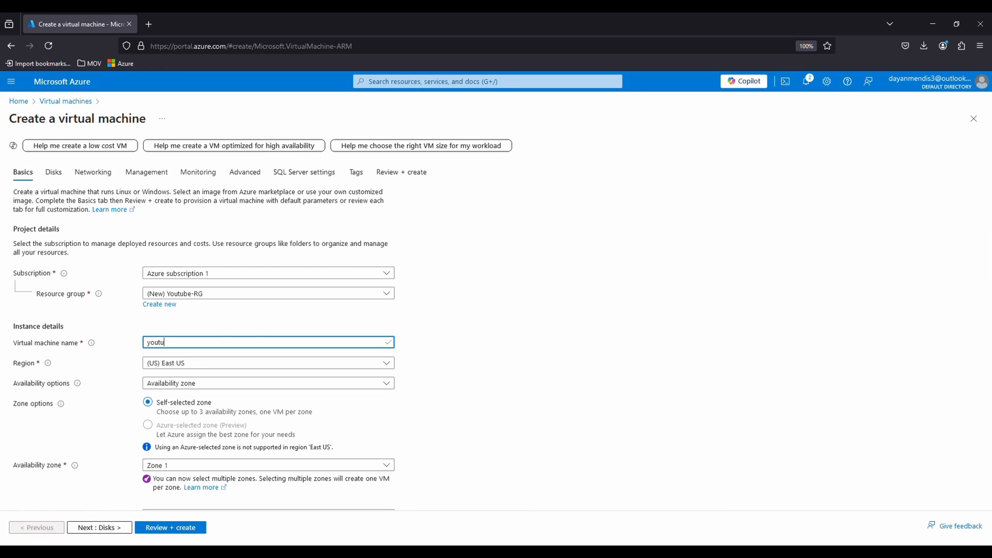
{"action": "type", "text": "be-dayan-vm"}
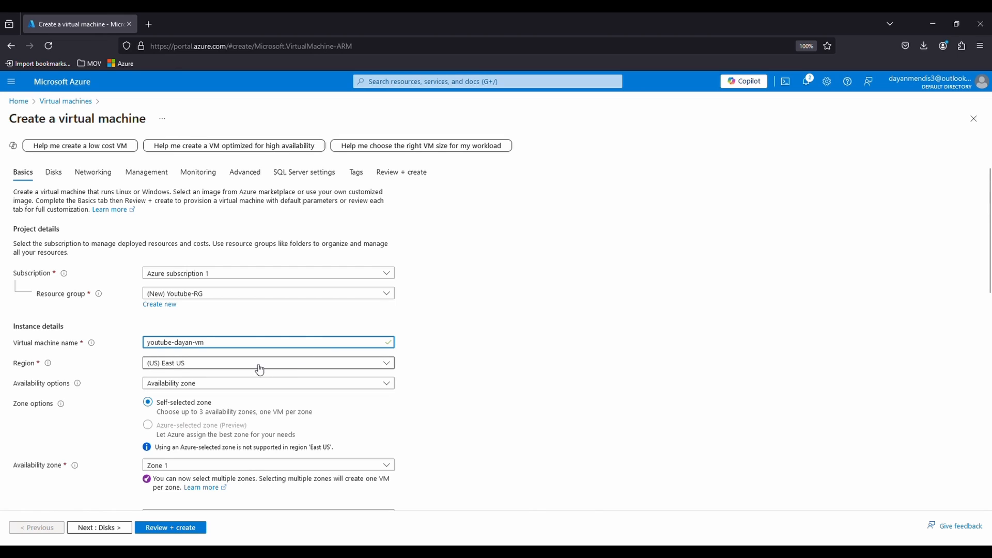
- Browse all available virtual machine images and search the Marketplace for "windows server"
{"action": "scroll", "coordinate": [485, 364], "scroll_direction": "down", "scroll_amount": 2}
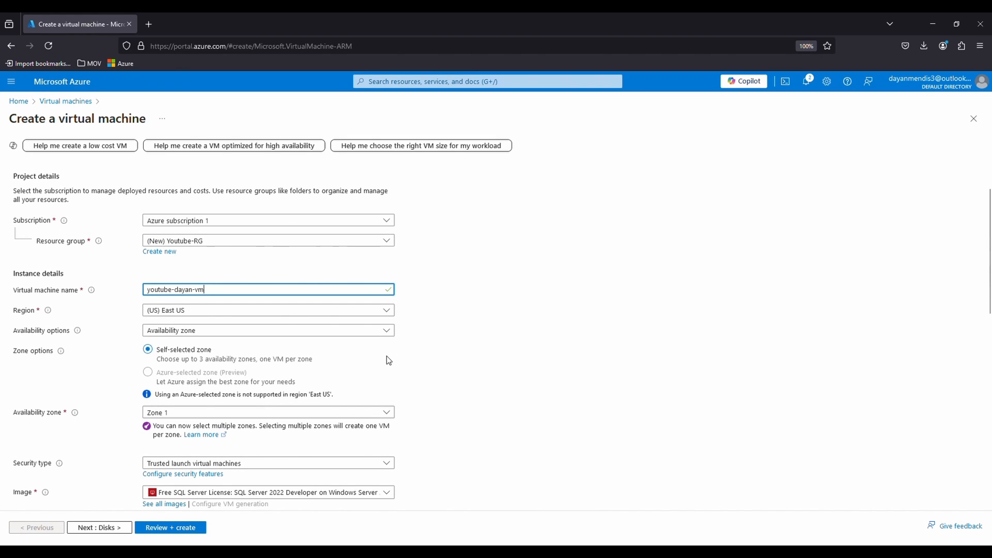
{"action": "scroll", "coordinate": [362, 357], "scroll_direction": "down", "scroll_amount": 4}
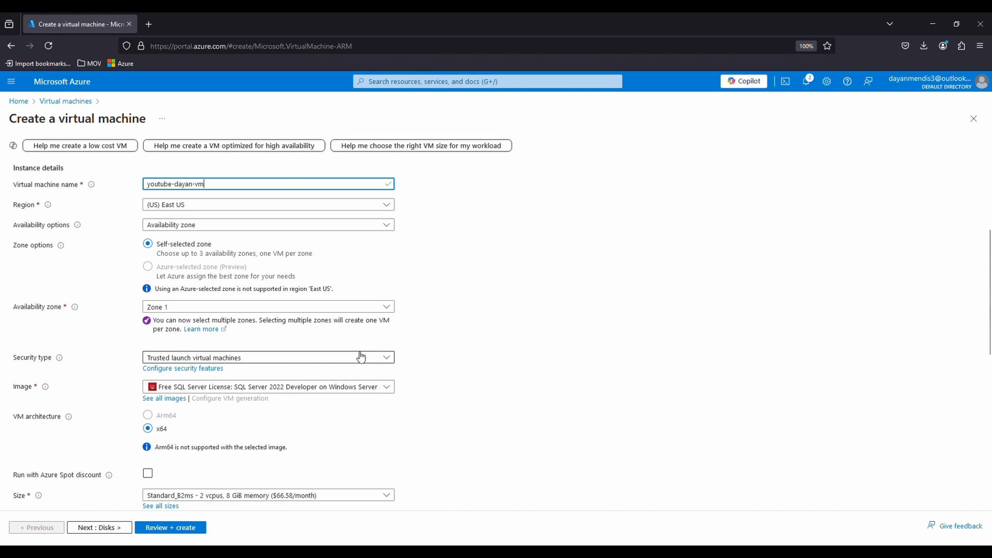
{"action": "scroll", "coordinate": [233, 310], "scroll_direction": "down", "scroll_amount": 2}
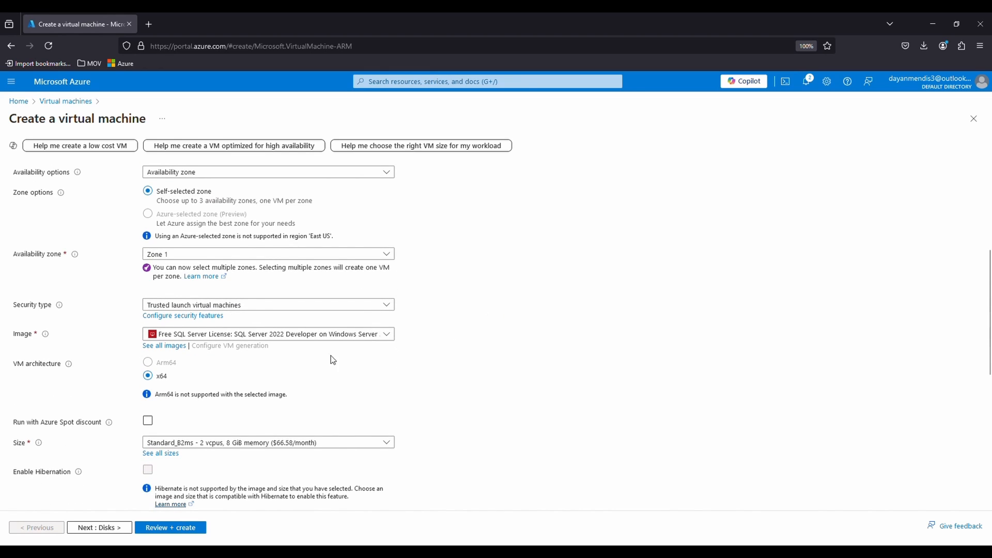
{"action": "left_click", "coordinate": [288, 336]}
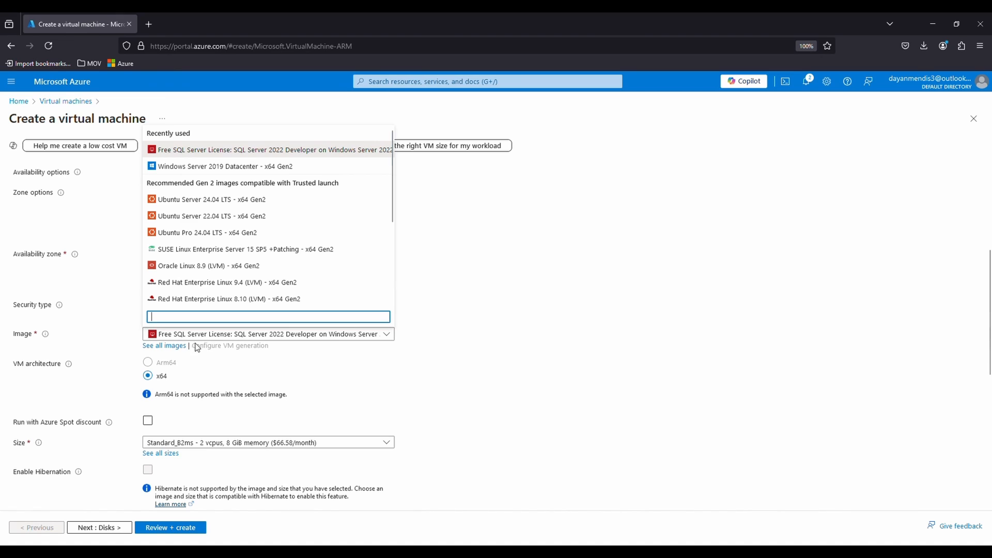
{"action": "left_click", "coordinate": [163, 348]}
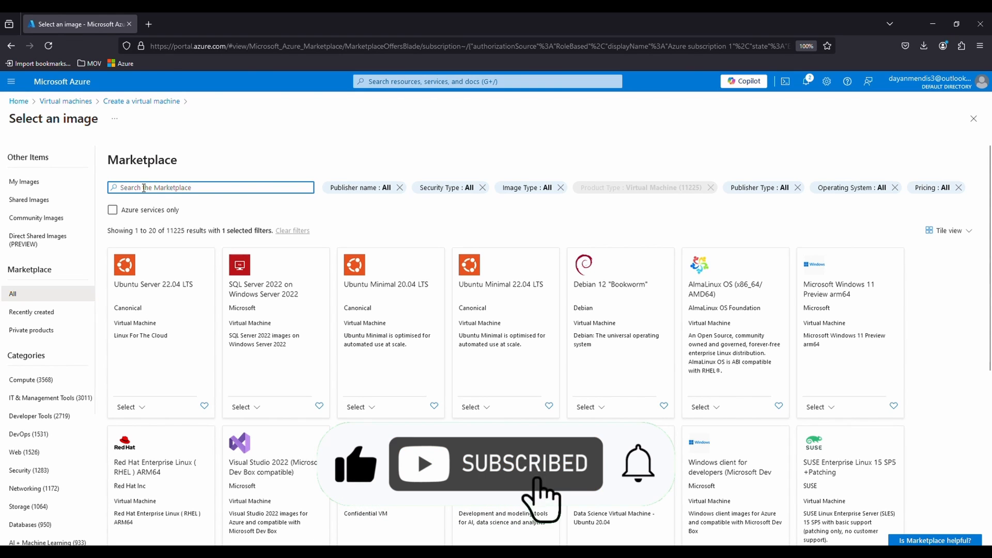
{"action": "type", "text": "windows server"}
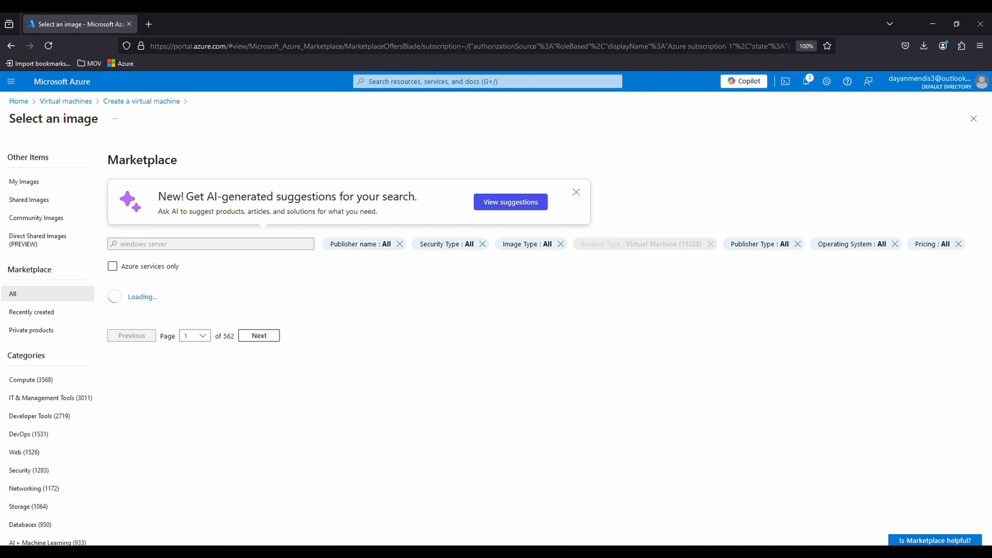
- Review the plans of SQL Server 2022 on Windows Server 2022 and select its Free SQL Server License Developer x64 Gen 2 image
{"action": "scroll", "coordinate": [387, 252], "scroll_direction": "down", "scroll_amount": 2}
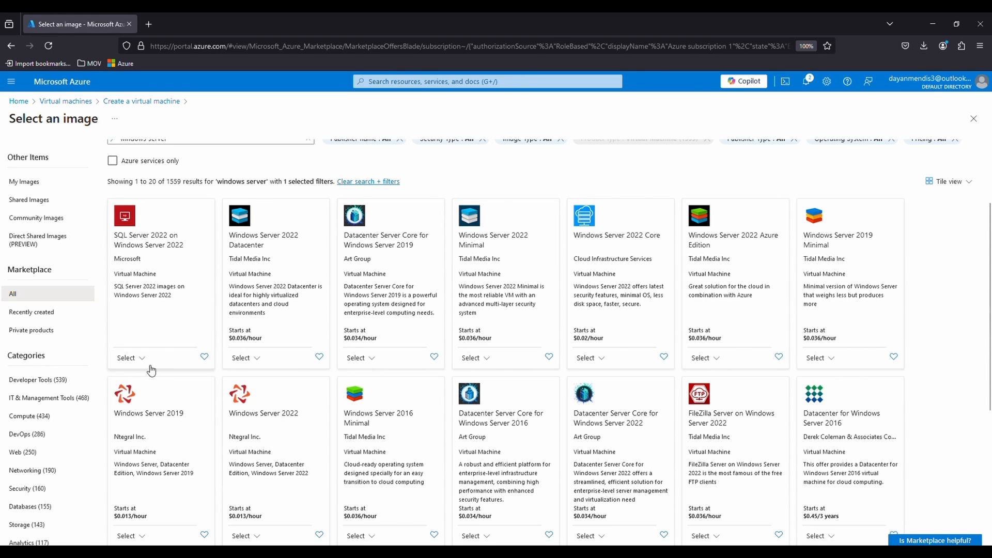
{"action": "left_click", "coordinate": [133, 359]}
{"action": "left_click", "coordinate": [172, 381]}
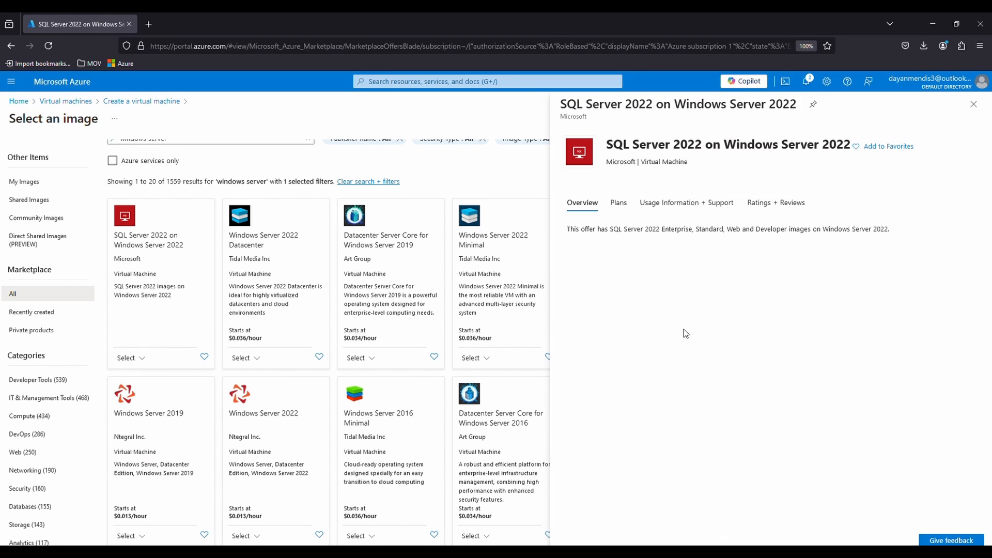
{"action": "left_click", "coordinate": [624, 208]}
{"action": "scroll", "coordinate": [672, 248], "scroll_direction": "down", "scroll_amount": 3}
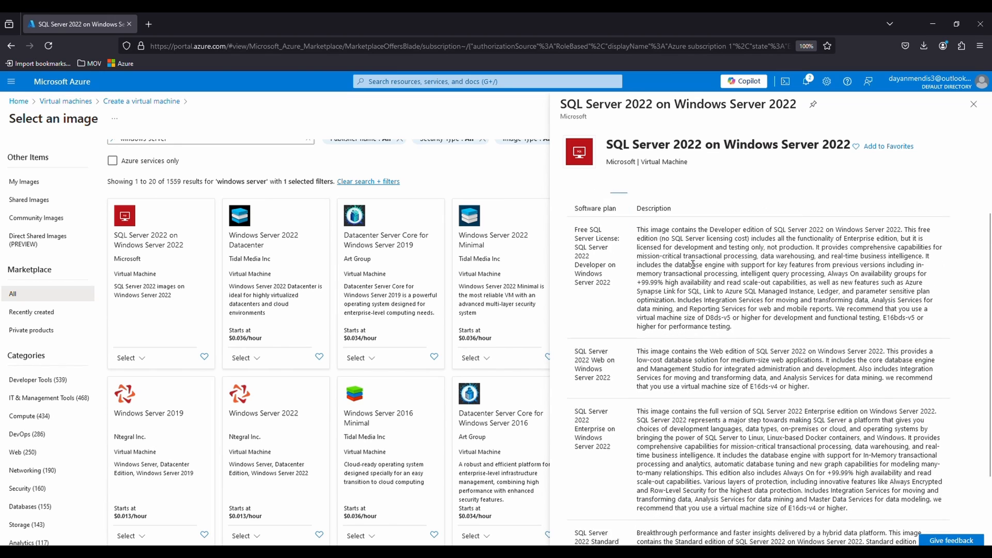
{"action": "scroll", "coordinate": [693, 267], "scroll_direction": "up", "scroll_amount": 4}
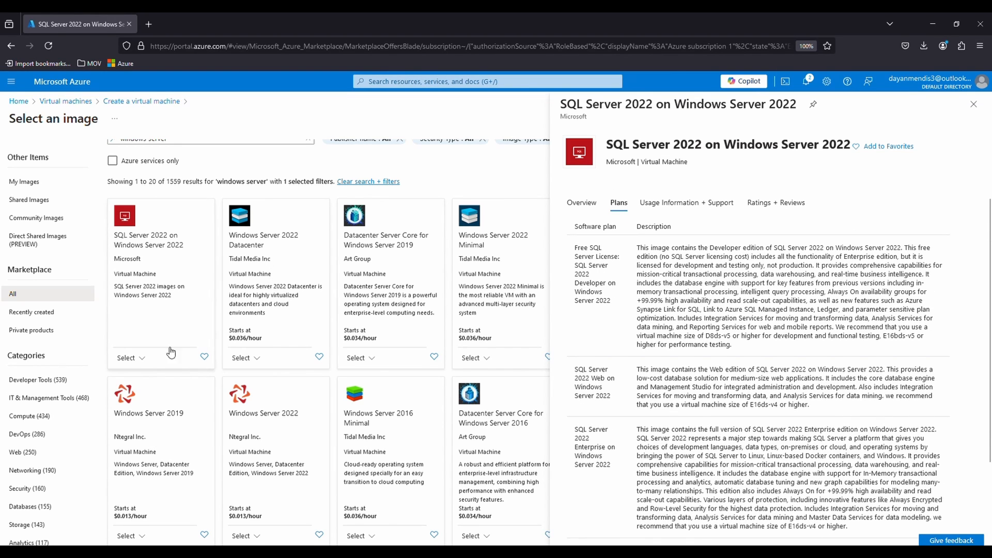
{"action": "left_click", "coordinate": [137, 362]}
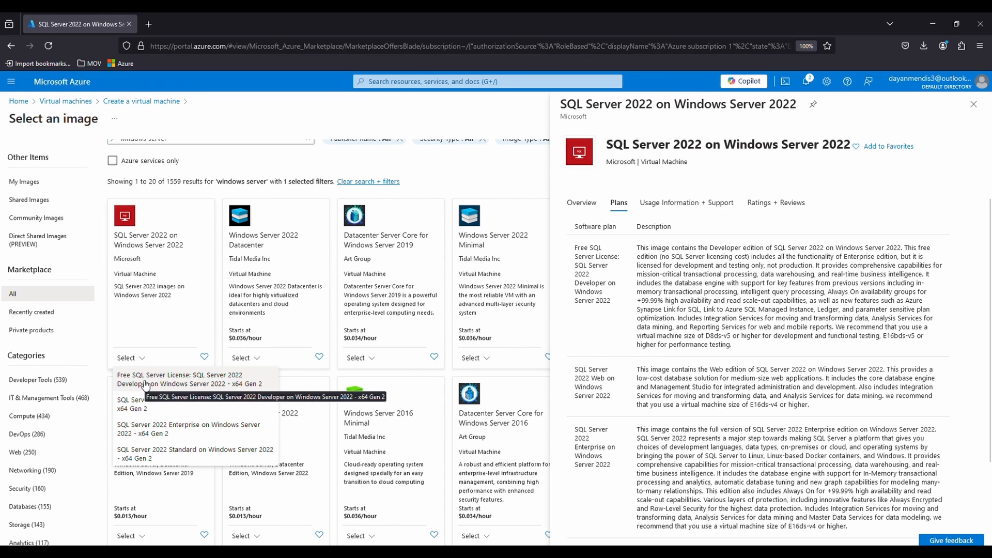
{"action": "left_click", "coordinate": [145, 382]}
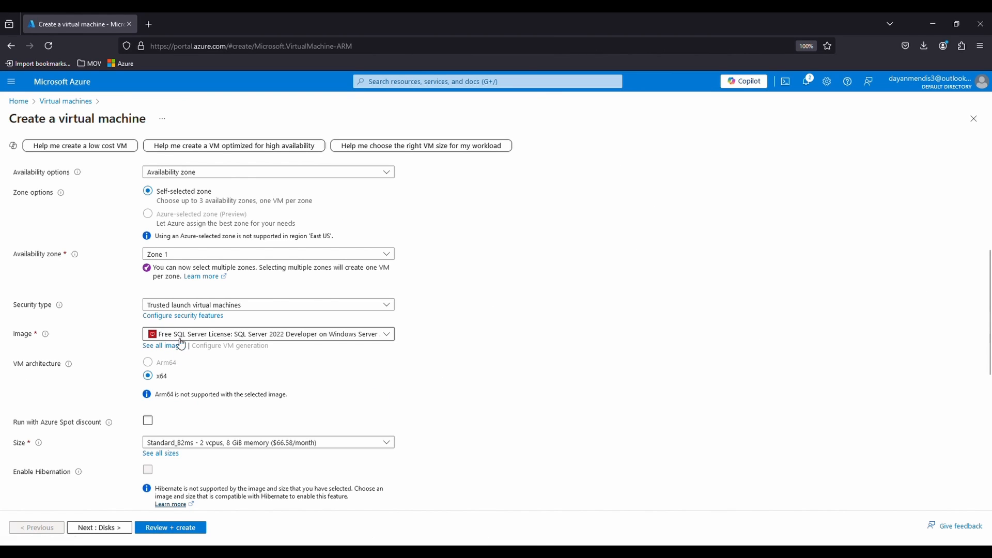
- Examine the available VM sizes and their hourly costs, and return to the virtual machine form without choosing another size
{"action": "scroll", "coordinate": [227, 399], "scroll_direction": "down", "scroll_amount": 1}
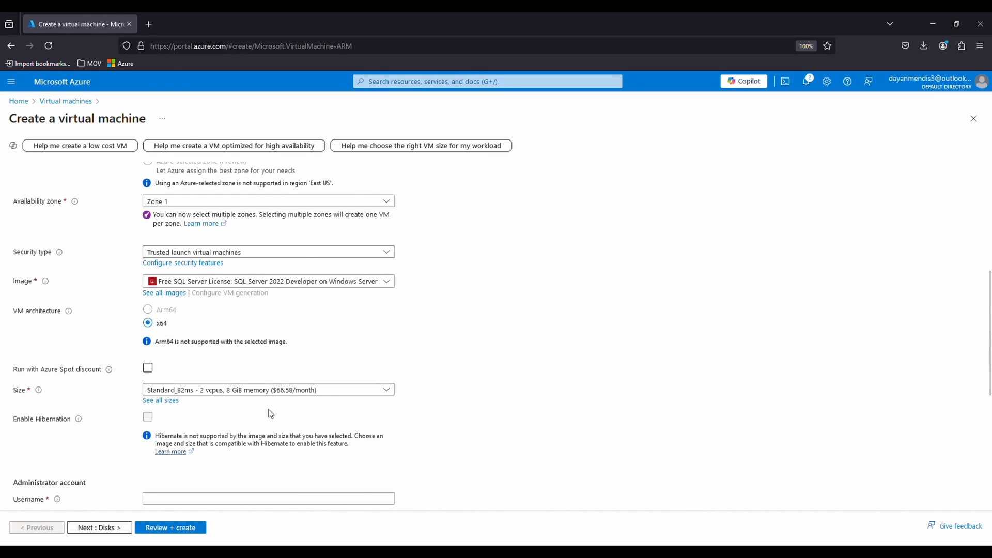
{"action": "left_click", "coordinate": [160, 404]}
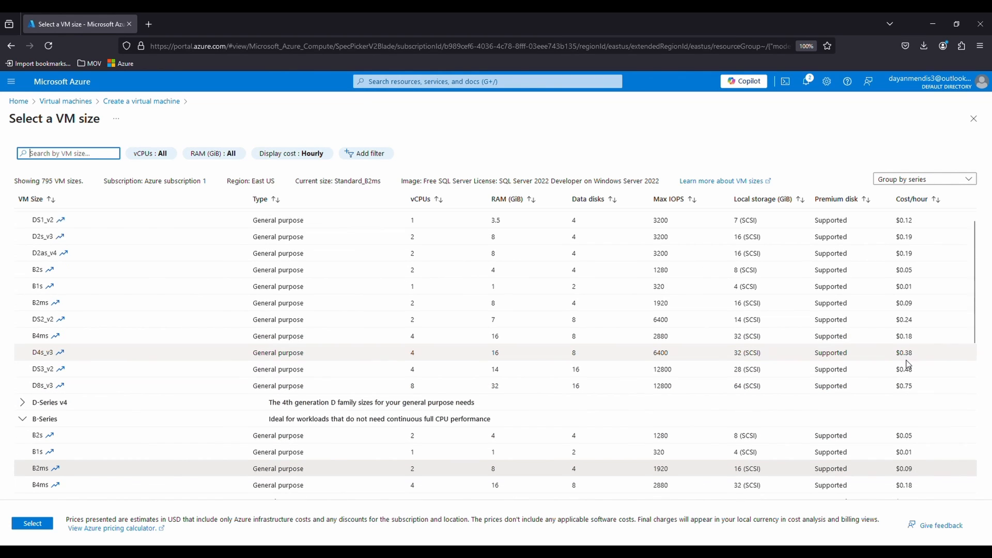
{"action": "scroll", "coordinate": [887, 365], "scroll_direction": "down", "scroll_amount": 1}
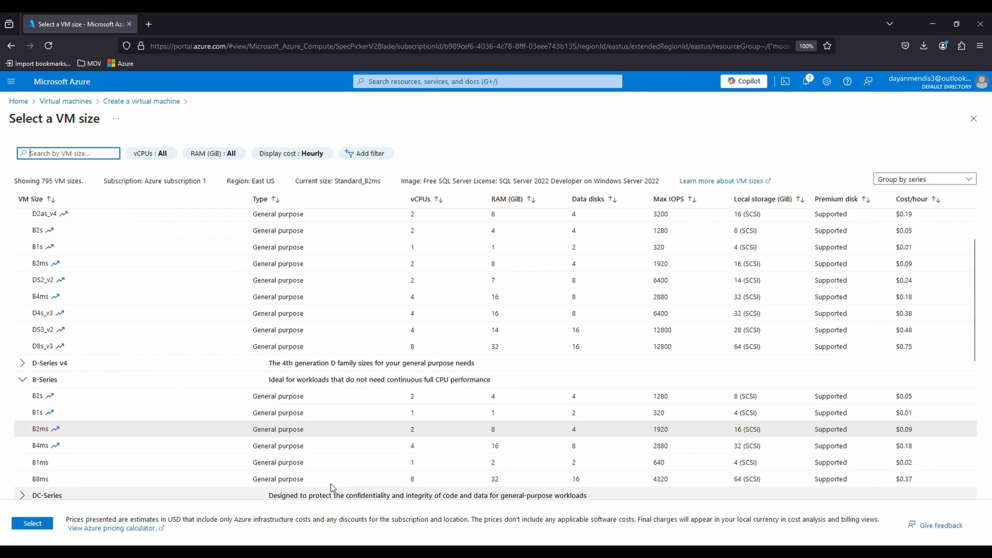
{"action": "left_click", "coordinate": [973, 119]}
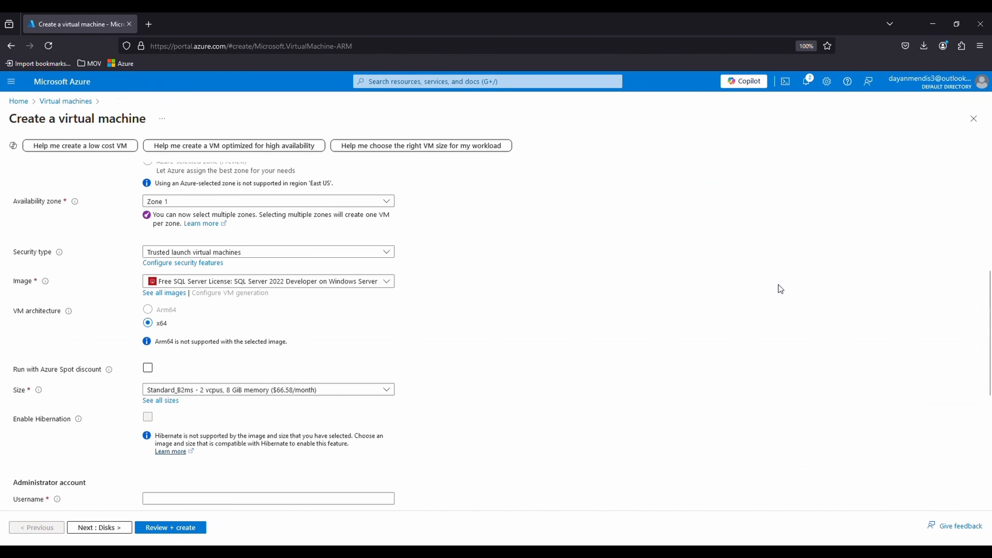
- Set the administrator account's username to "youtube", the owner's first name and "vm", joined by hyphens
{"action": "scroll", "coordinate": [302, 425], "scroll_direction": "down", "scroll_amount": 4}
{"action": "left_click", "coordinate": [153, 289]}
{"action": "type", "text": "y"}
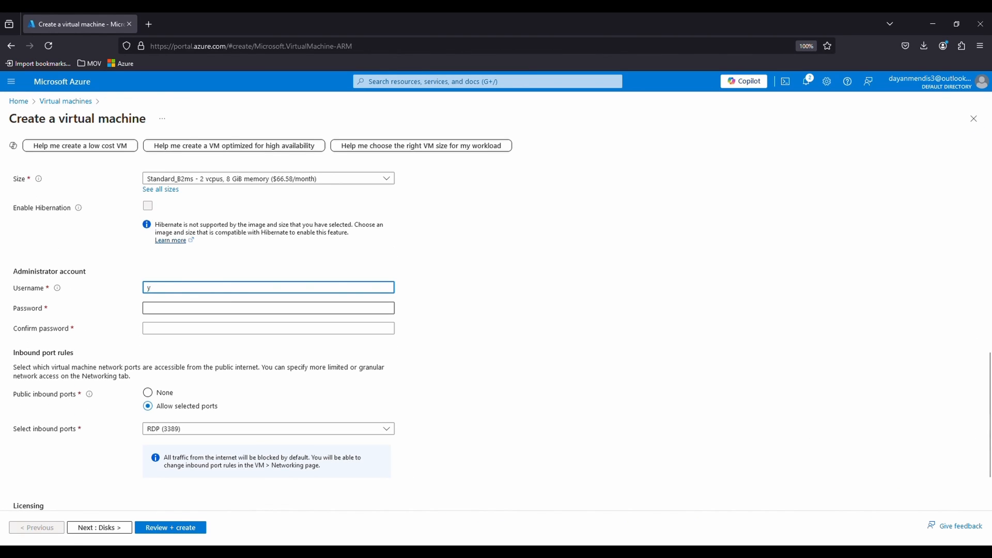
{"action": "type", "text": "outube-dayan-vm"}
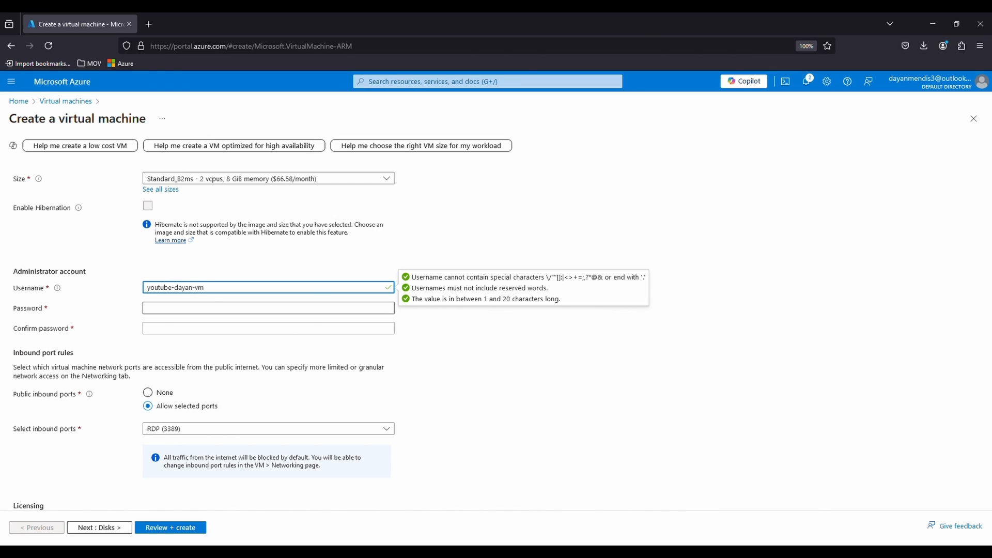
{"action": "key", "text": "ctrl+a"}
- Enter the administrator account password and repeat it in the confirmation field
{"action": "left_click", "coordinate": [174, 310]}
{"action": "type", "text": "•••••••••••"}
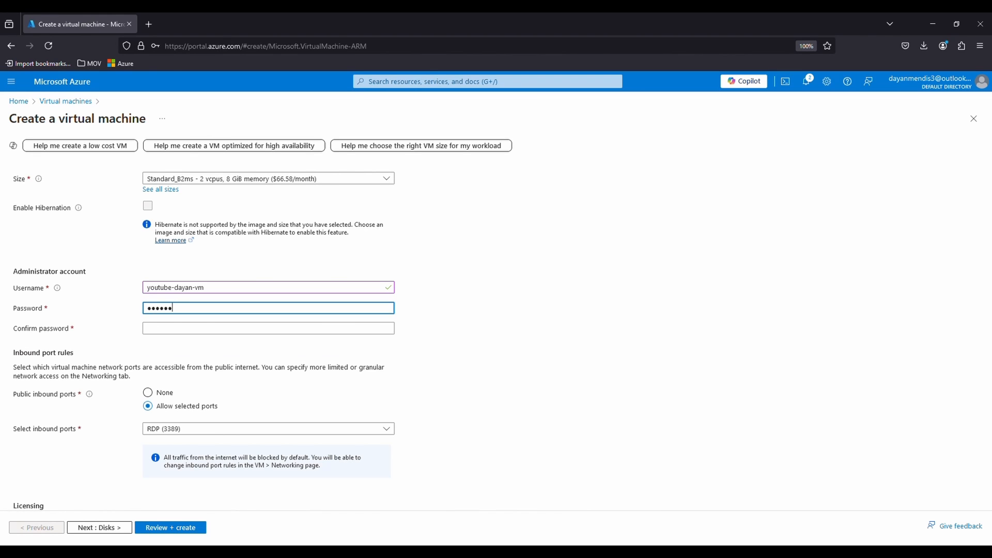
{"action": "type", "text": "••"}
{"action": "left_click", "coordinate": [210, 329]}
{"action": "type", "text": "••••••"}
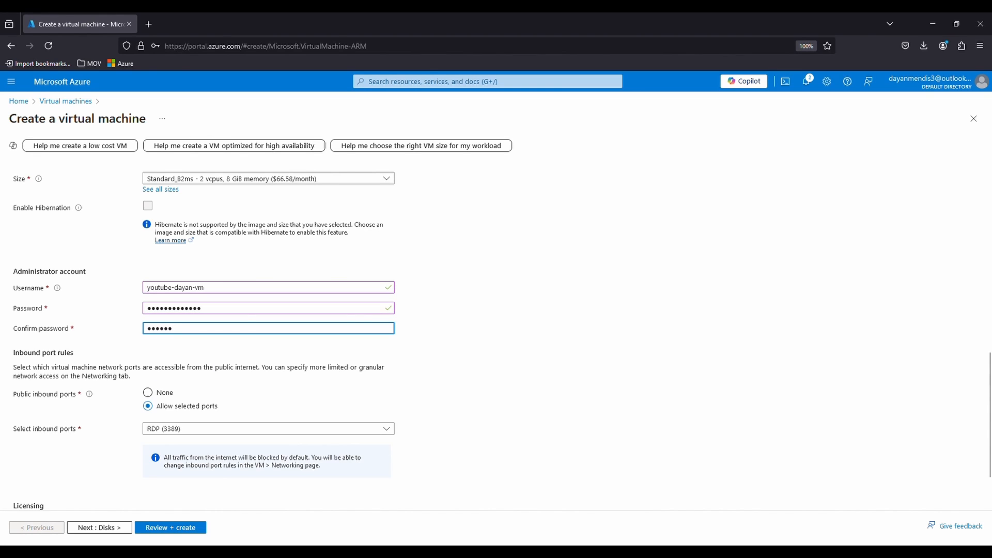
{"action": "type", "text": "••••"}
{"action": "left_click", "coordinate": [438, 374]}
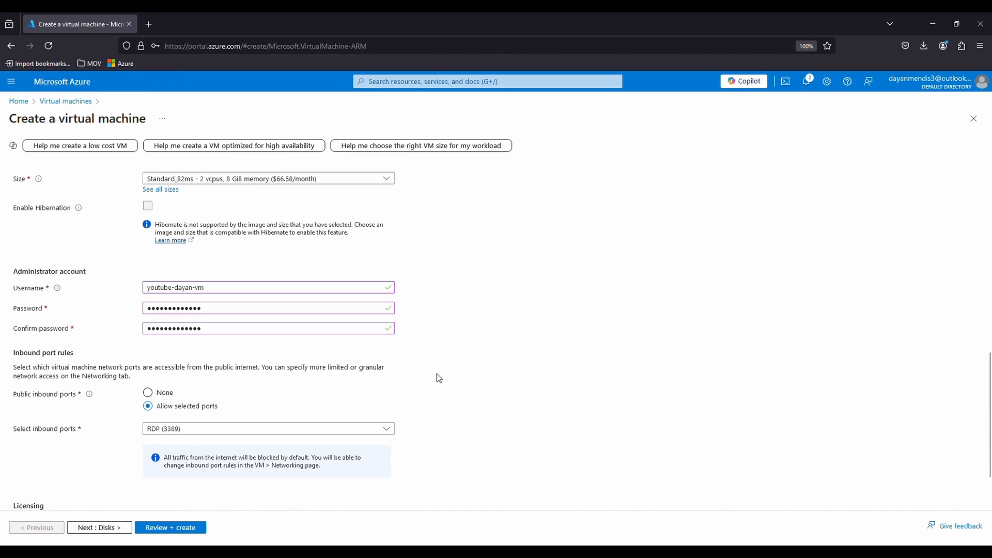
- Allow HTTP (80) and HTTPS (443) as public inbound ports in addition to RDP (3389)
{"action": "scroll", "coordinate": [438, 379], "scroll_direction": "down", "scroll_amount": 3}
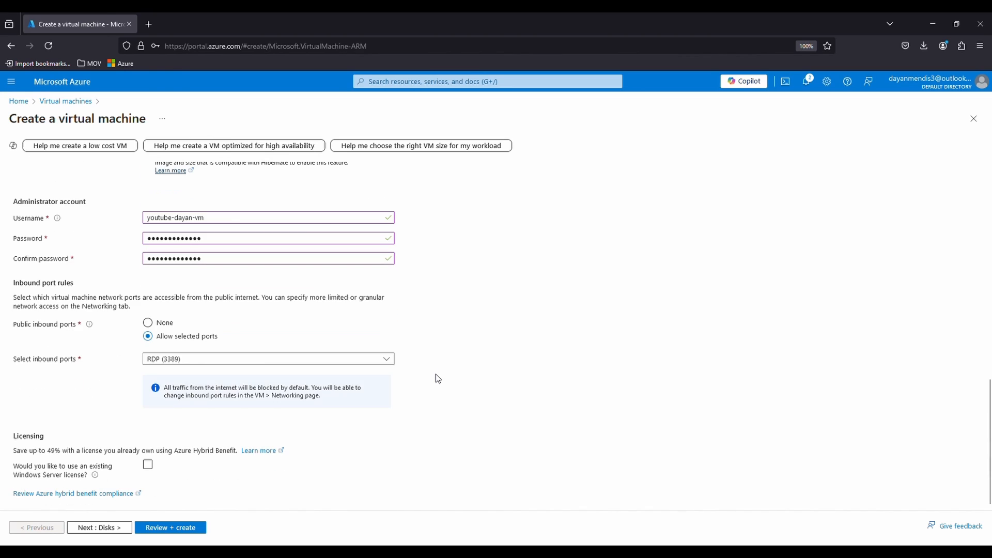
{"action": "left_click", "coordinate": [213, 364]}
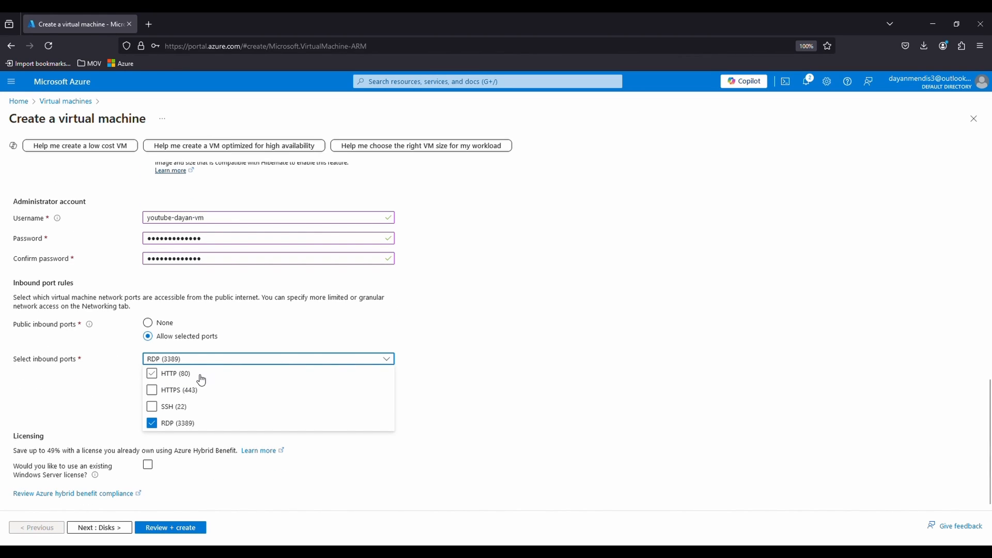
{"action": "left_click", "coordinate": [199, 374]}
{"action": "left_click", "coordinate": [203, 391]}
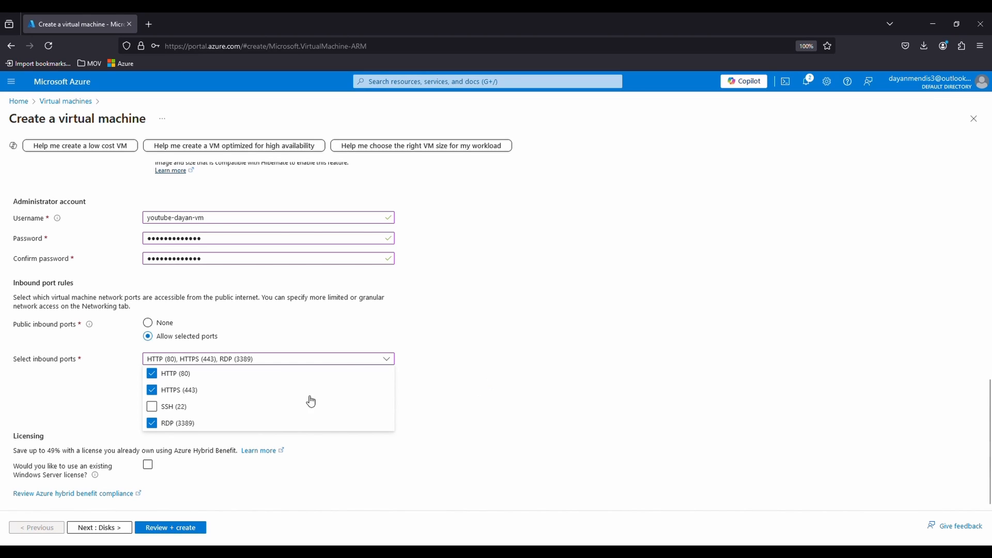
{"action": "left_click", "coordinate": [497, 411]}
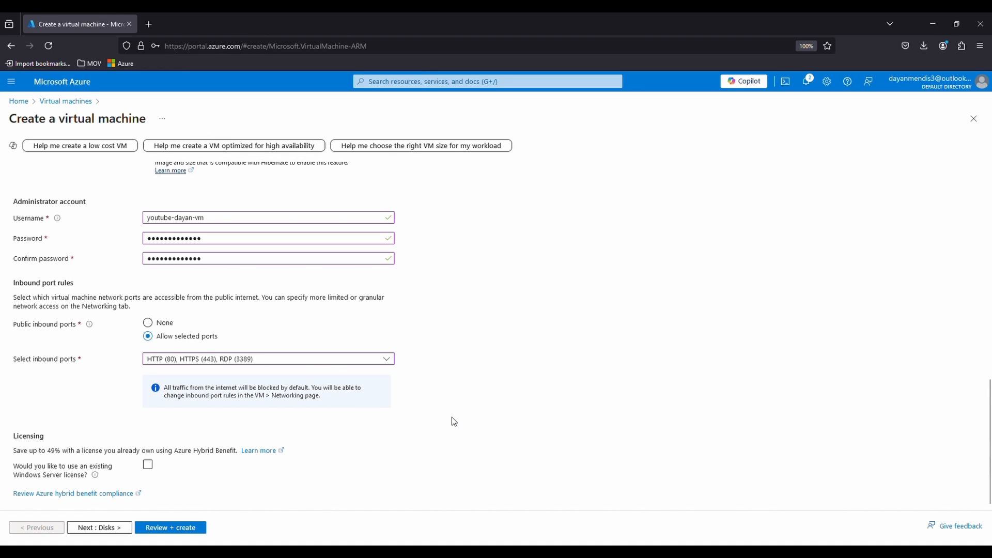
- Go through the disk, networking and management settings of the virtual machine, keeping their defaults
{"action": "left_click", "coordinate": [96, 528]}
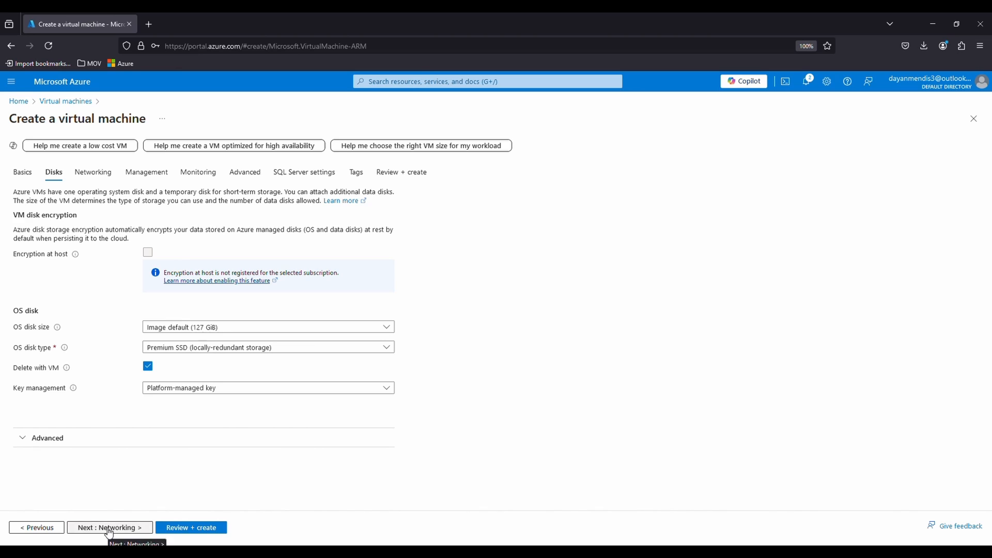
{"action": "left_click", "coordinate": [108, 530]}
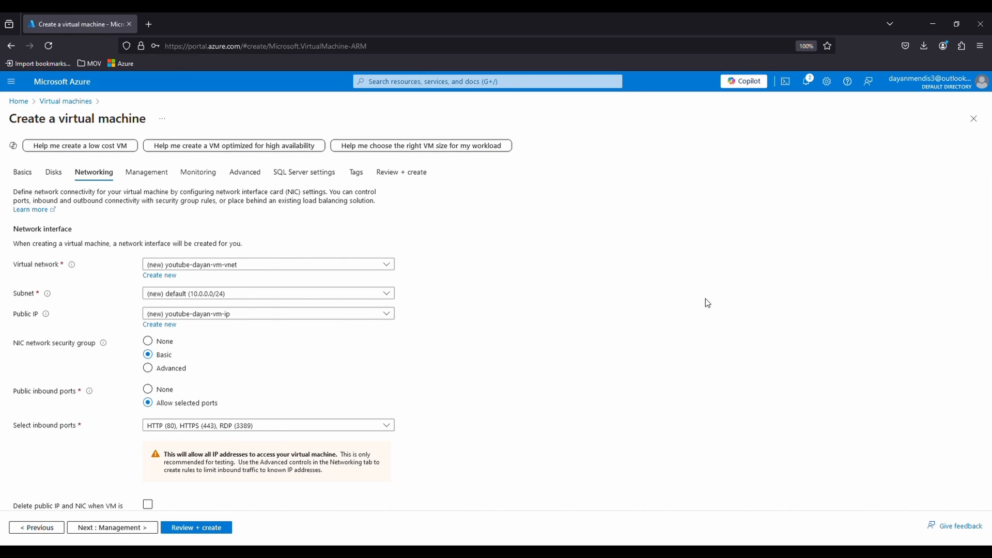
{"action": "scroll", "coordinate": [706, 299], "scroll_direction": "down", "scroll_amount": 3}
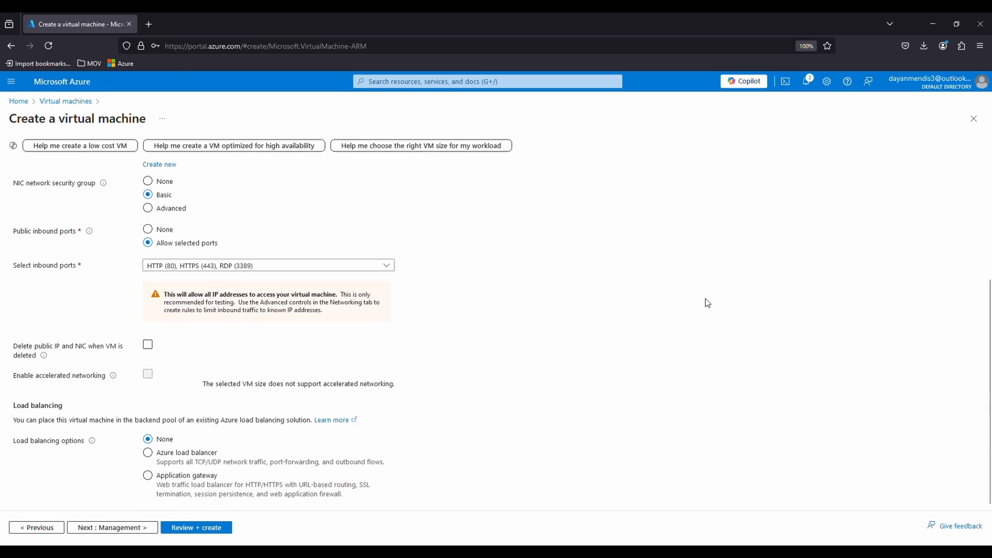
{"action": "left_click", "coordinate": [106, 527]}
{"action": "scroll", "coordinate": [423, 387], "scroll_direction": "down", "scroll_amount": 1}
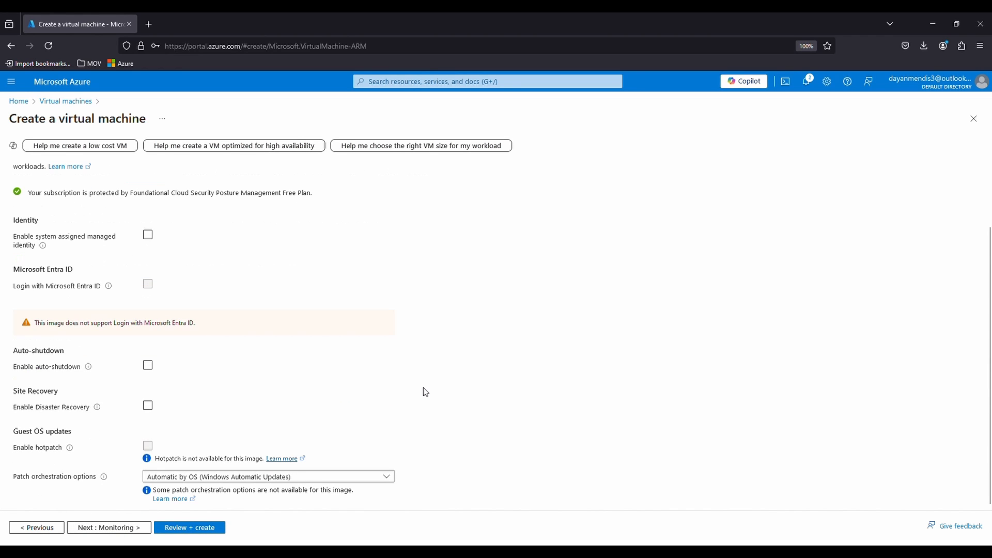
{"action": "scroll", "coordinate": [122, 509], "scroll_direction": "up", "scroll_amount": 1}
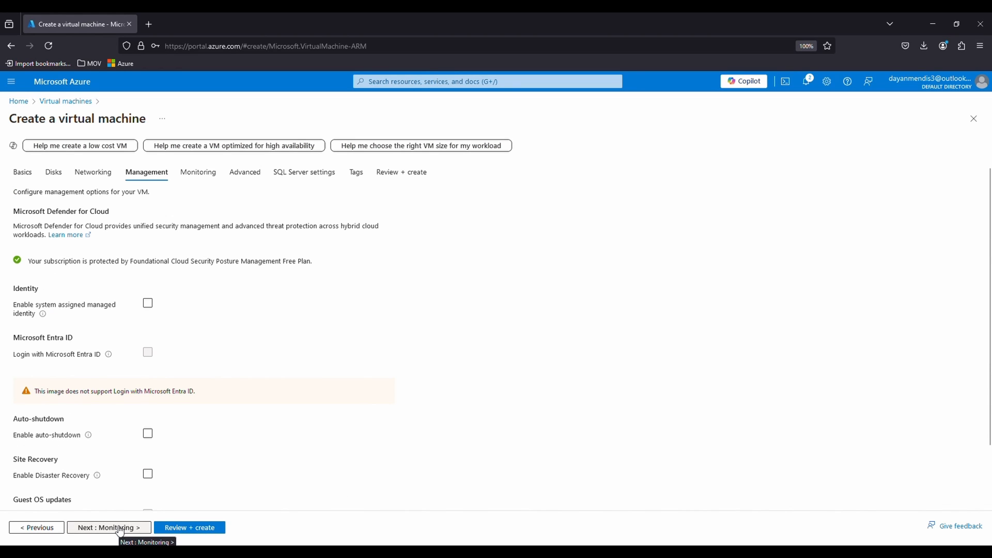
- Disable boot diagnostics in the monitoring settings and continue past the advanced settings to the SQL Server settings
{"action": "left_click", "coordinate": [122, 529]}
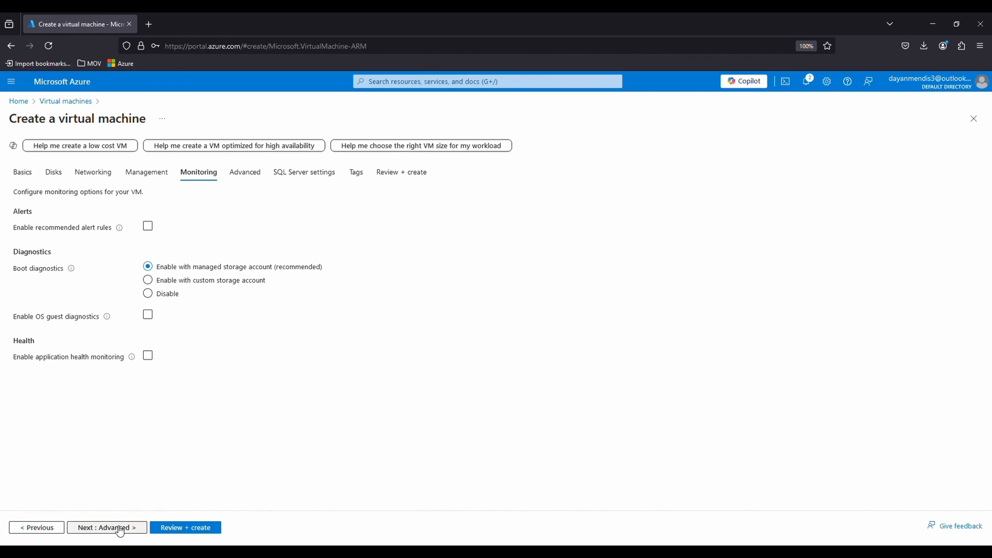
{"action": "left_click", "coordinate": [173, 301]}
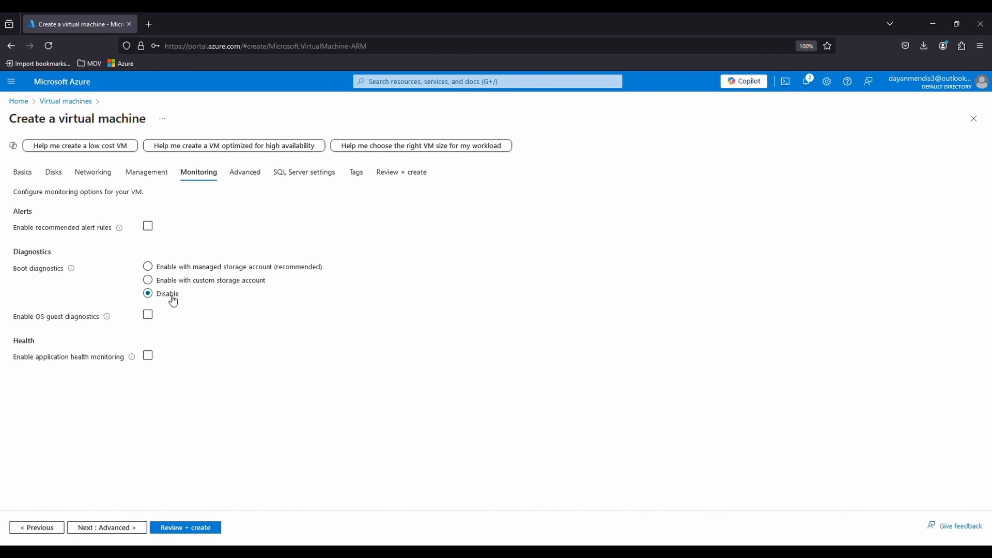
{"action": "left_click", "coordinate": [130, 528]}
{"action": "scroll", "coordinate": [143, 453], "scroll_direction": "down", "scroll_amount": 6}
{"action": "left_click", "coordinate": [144, 528]}
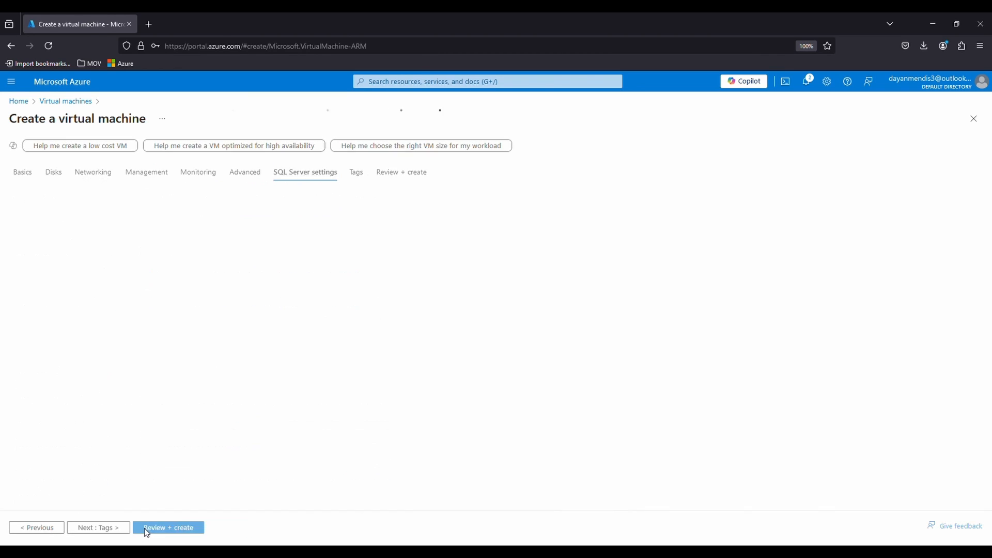
- Enable SQL Authentication and replace the prefilled password of the SQL login with a new one
{"action": "scroll", "coordinate": [220, 414], "scroll_direction": "down", "scroll_amount": 2}
{"action": "scroll", "coordinate": [223, 415], "scroll_direction": "up", "scroll_amount": 1}
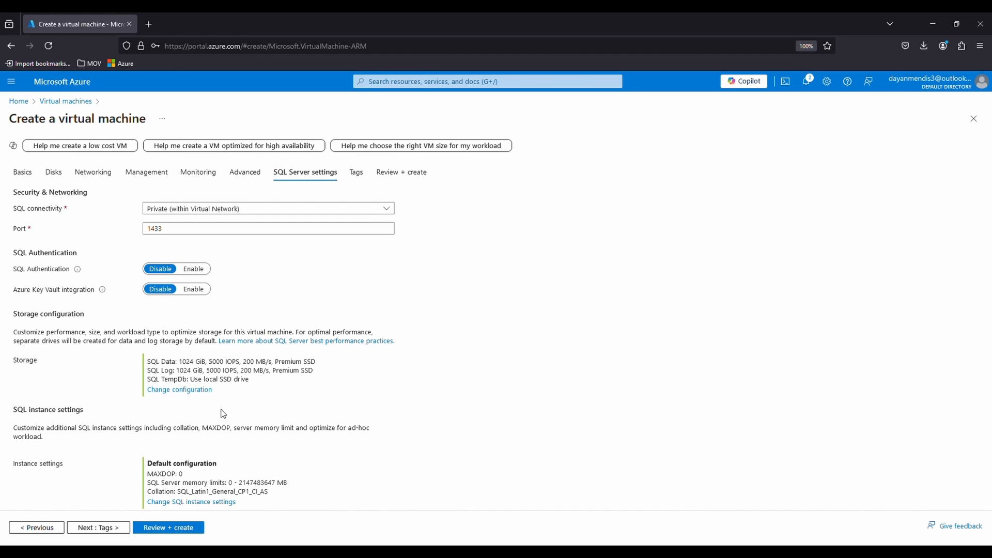
{"action": "left_click", "coordinate": [197, 269]}
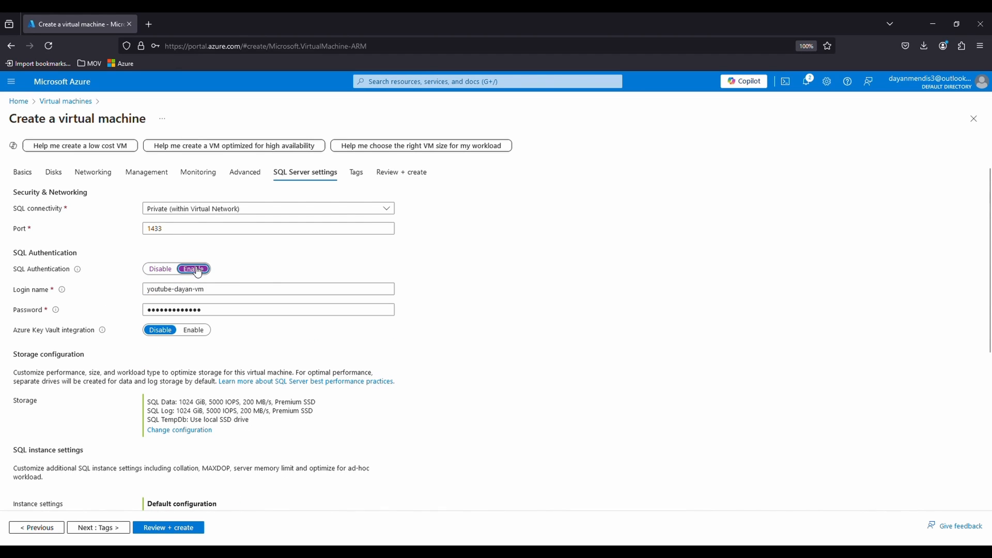
{"action": "left_click", "coordinate": [211, 309]}
{"action": "key", "text": "ctrl+a"}
{"action": "type", "text": "Pass"}
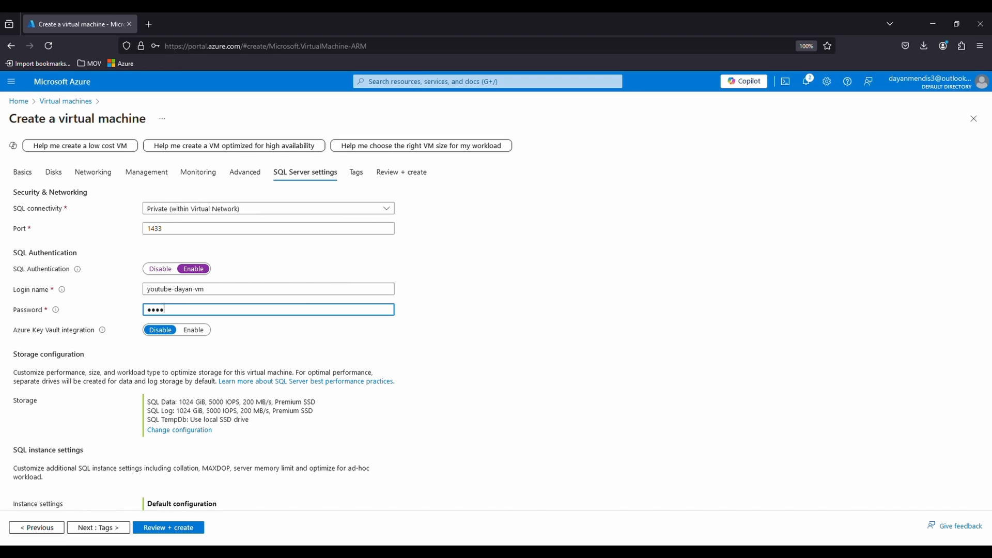
{"action": "type", "text": "w"}
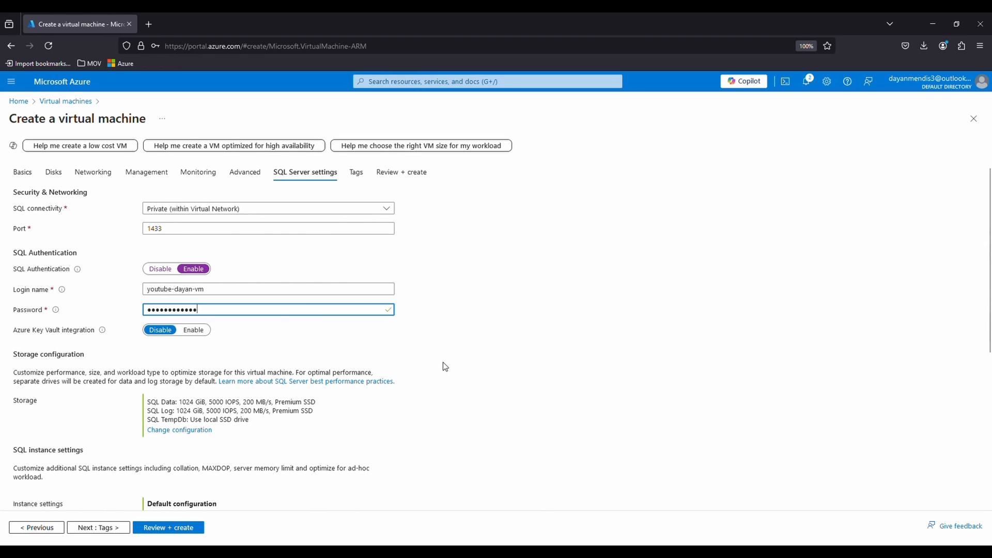
- Keep the remaining SQL Server settings and tags at their defaults, review the configuration summary, and create the virtual machine
{"action": "scroll", "coordinate": [445, 367], "scroll_direction": "down", "scroll_amount": 5}
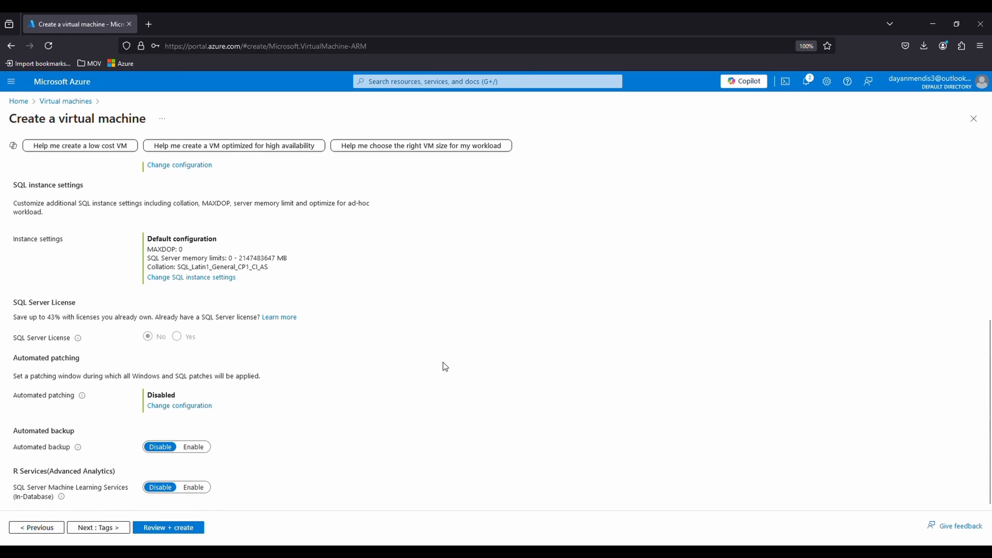
{"action": "left_click", "coordinate": [104, 528]}
{"action": "left_click", "coordinate": [115, 528]}
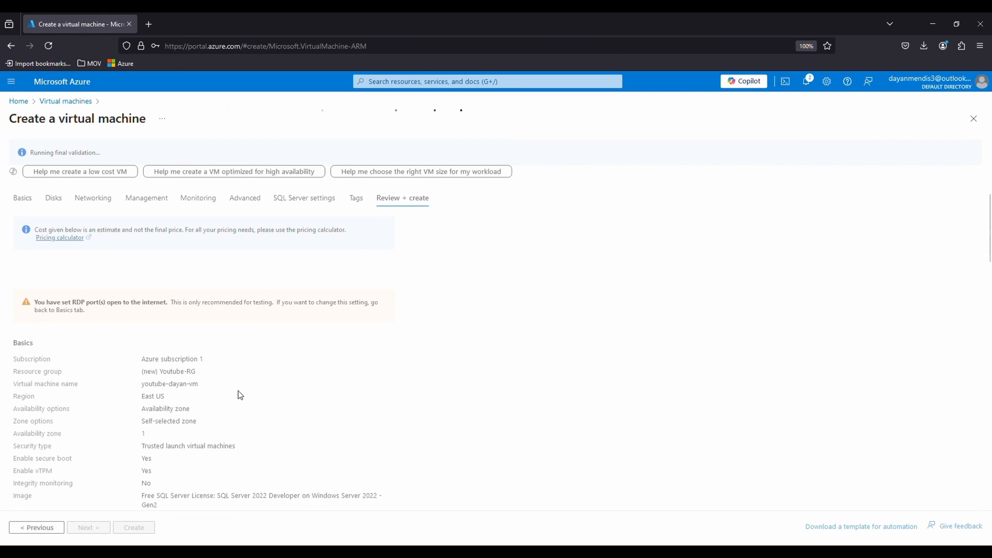
{"action": "scroll", "coordinate": [527, 345], "scroll_direction": "down", "scroll_amount": 15}
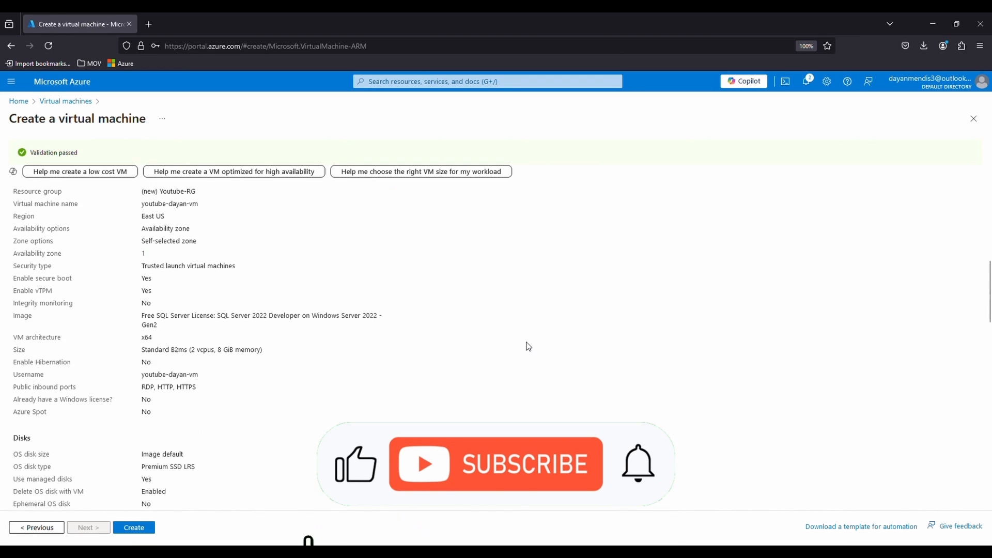
{"action": "scroll", "coordinate": [529, 345], "scroll_direction": "up", "scroll_amount": 20}
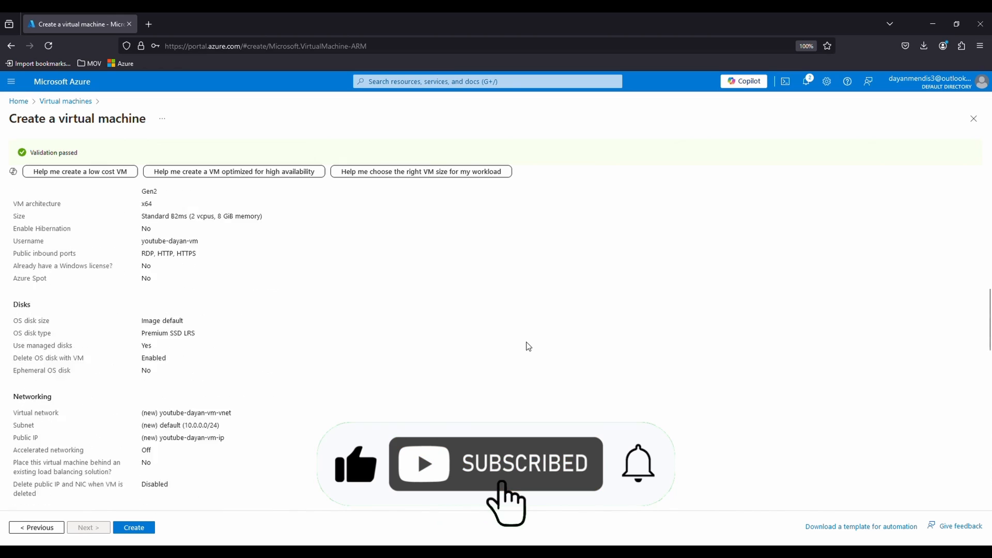
{"action": "scroll", "coordinate": [528, 347], "scroll_direction": "up", "scroll_amount": 5}
{"action": "left_click", "coordinate": [133, 527]}
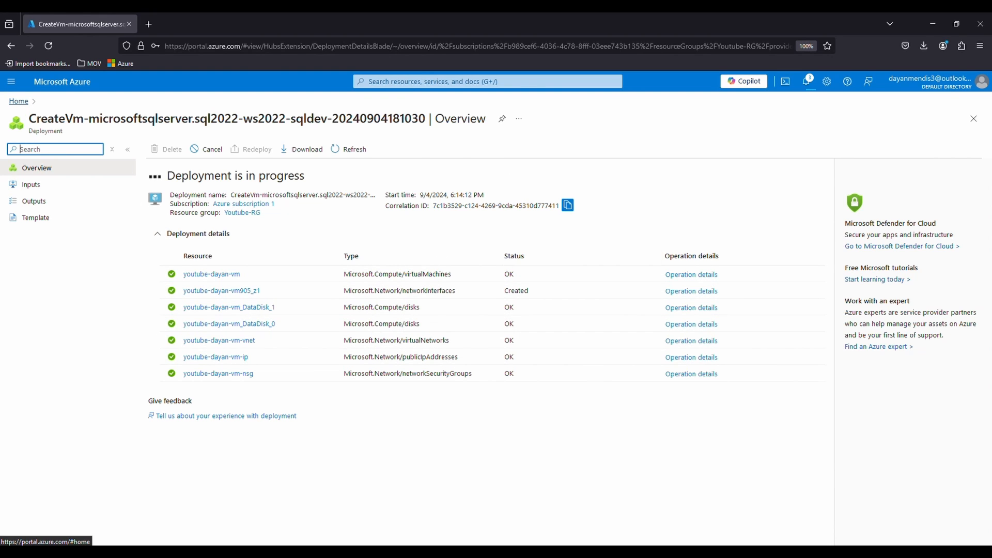
- Open the new VM from the list of virtual machines and download its RDP file for a native RDP connection
{"action": "left_click", "coordinate": [20, 101]}
{"action": "left_click", "coordinate": [304, 142]}
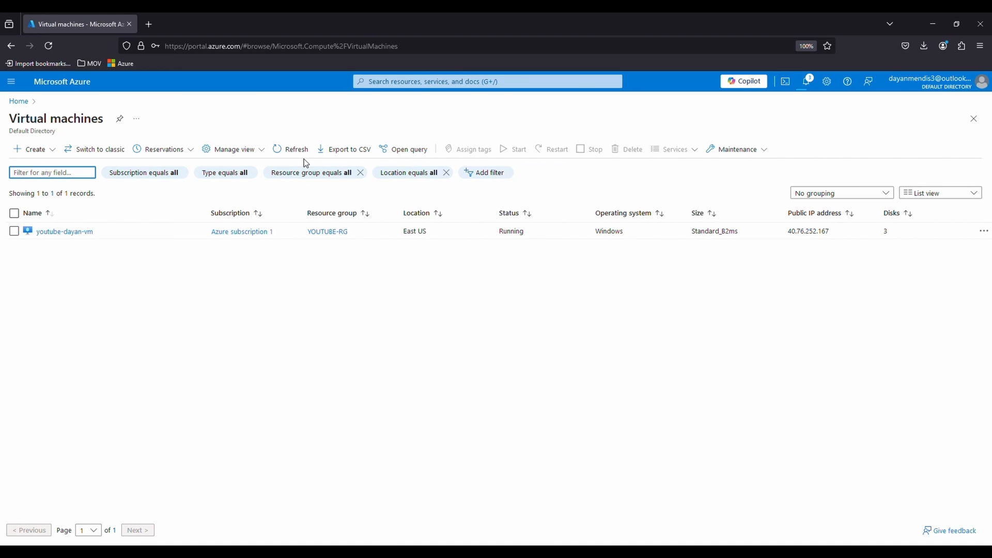
{"action": "left_click", "coordinate": [85, 232]}
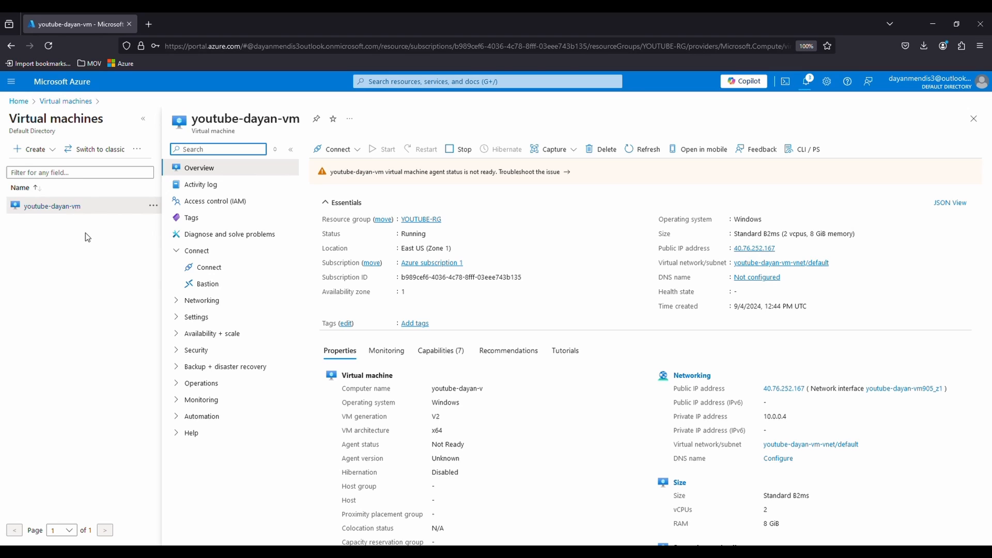
{"action": "left_click", "coordinate": [236, 275]}
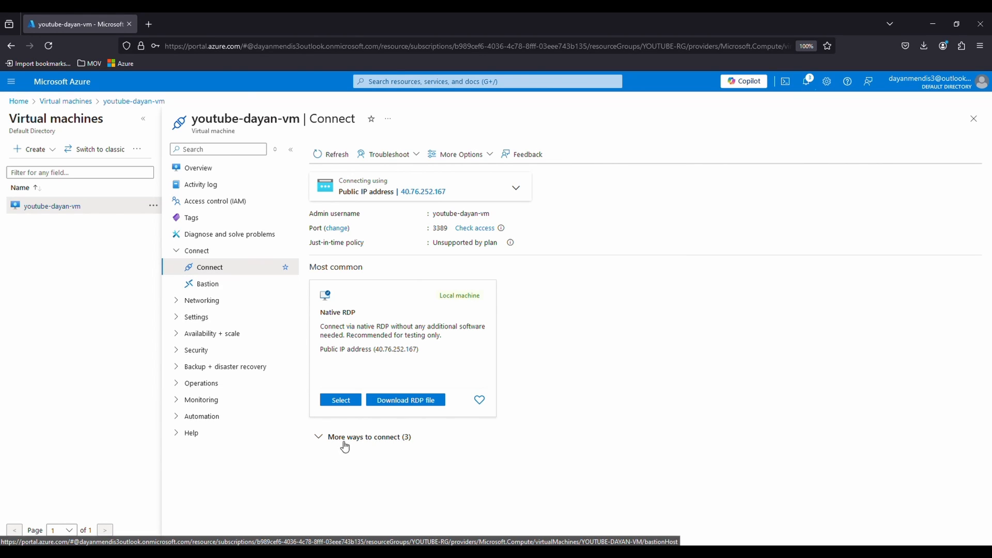
{"action": "left_click", "coordinate": [437, 401]}
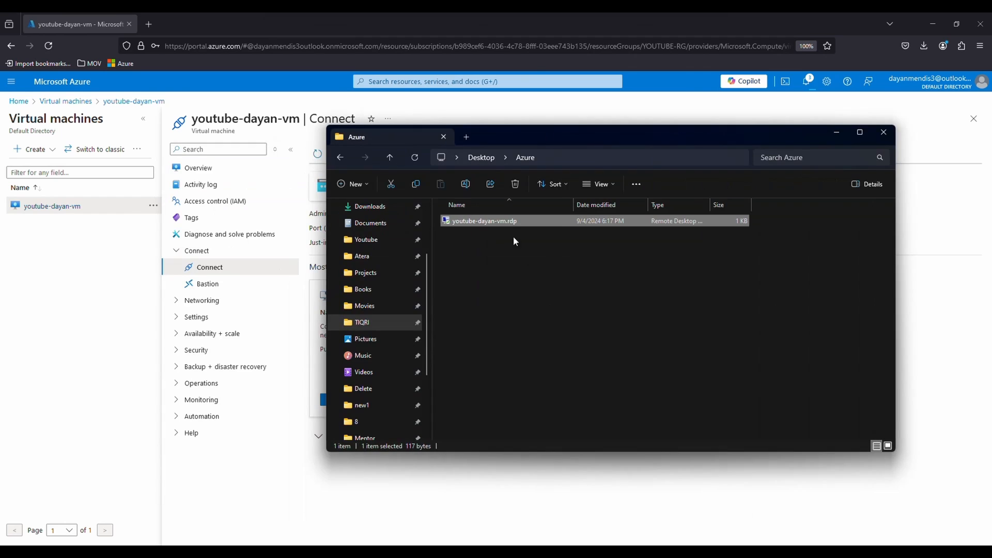
- Connect to the VM with the downloaded RDP file, entering the administrator password and accepting the unverified certificate
{"action": "double_click", "coordinate": [501, 223]}
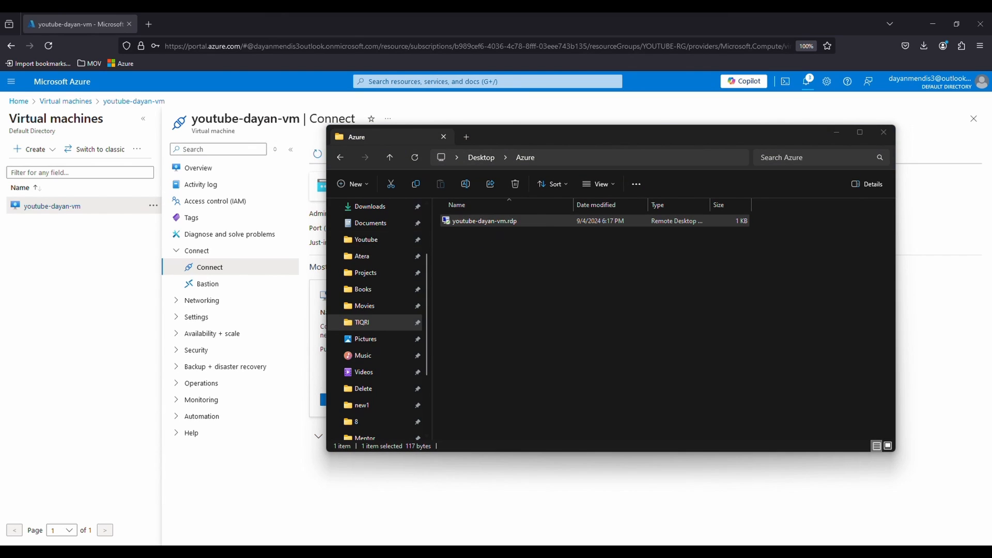
{"action": "left_click", "coordinate": [553, 337]}
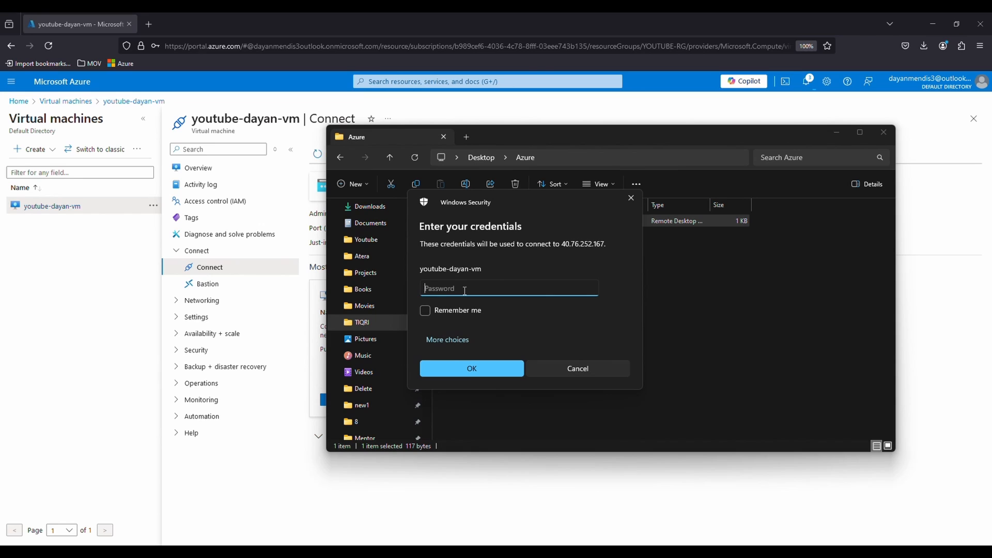
{"action": "type", "text": "•••••••••••"}
{"action": "left_click", "coordinate": [499, 367]}
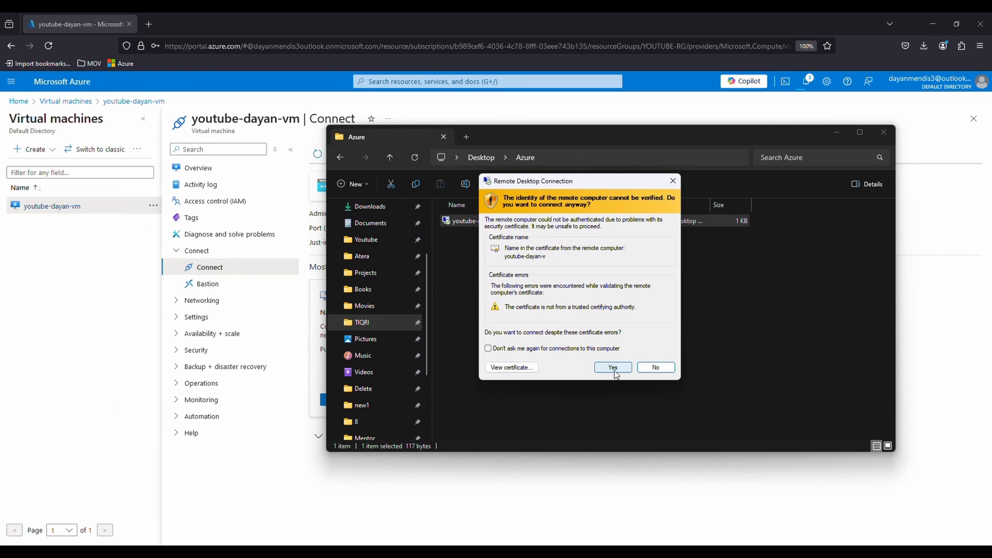
{"action": "left_click", "coordinate": [615, 371]}
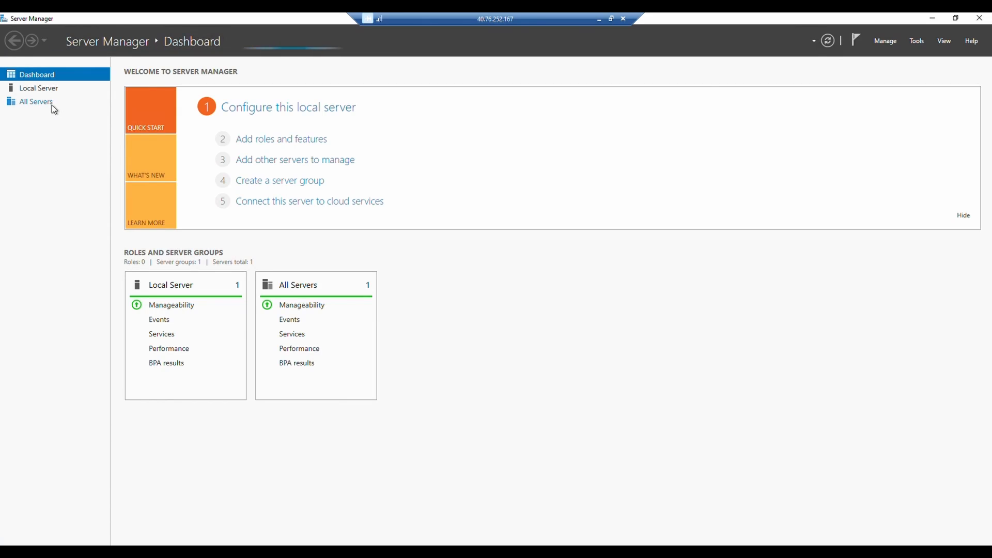
- Open the Control Panel and choose to turn Windows features on or off, launching the Add Roles and Features Wizard
{"action": "key", "text": "super"}
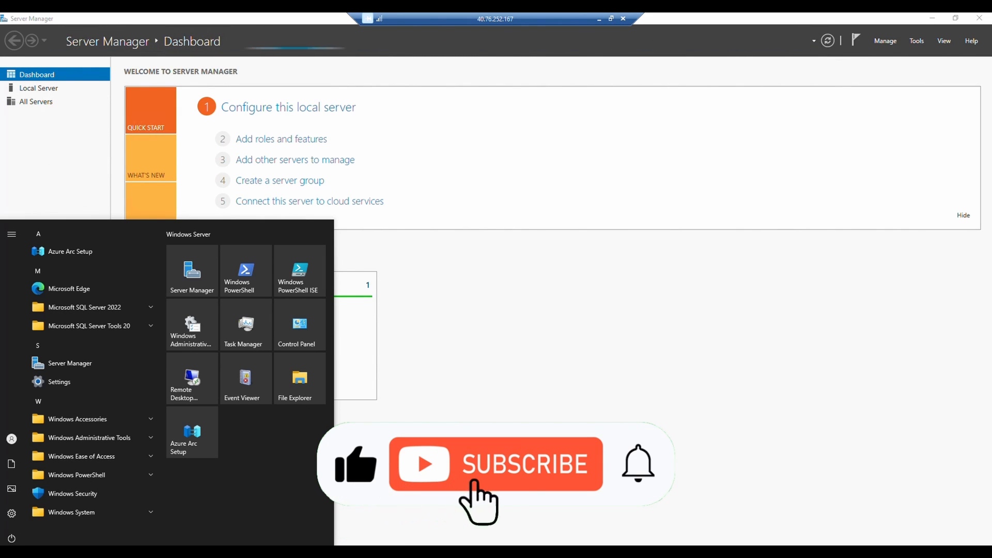
{"action": "type", "text": "s"}
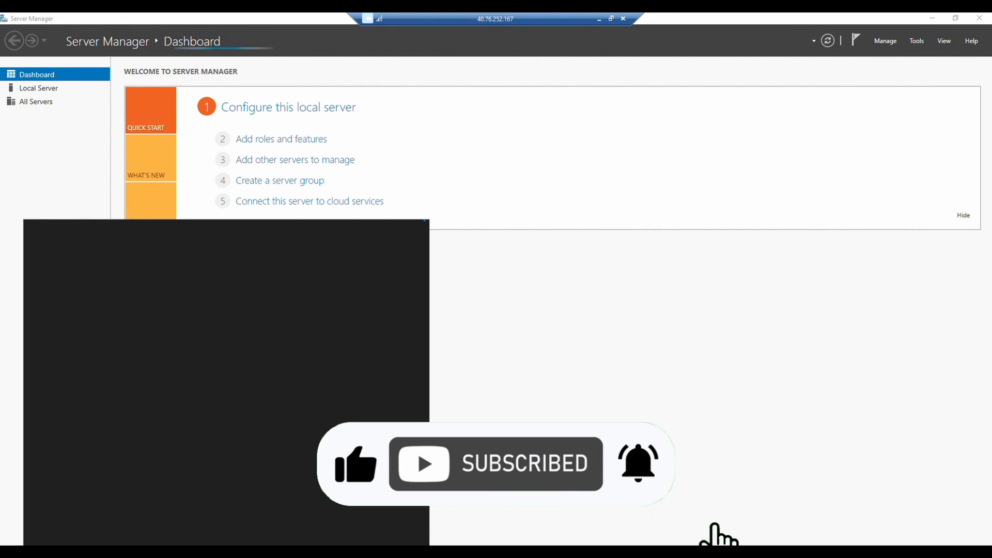
{"action": "type", "text": "control"}
{"action": "left_click", "coordinate": [98, 282]}
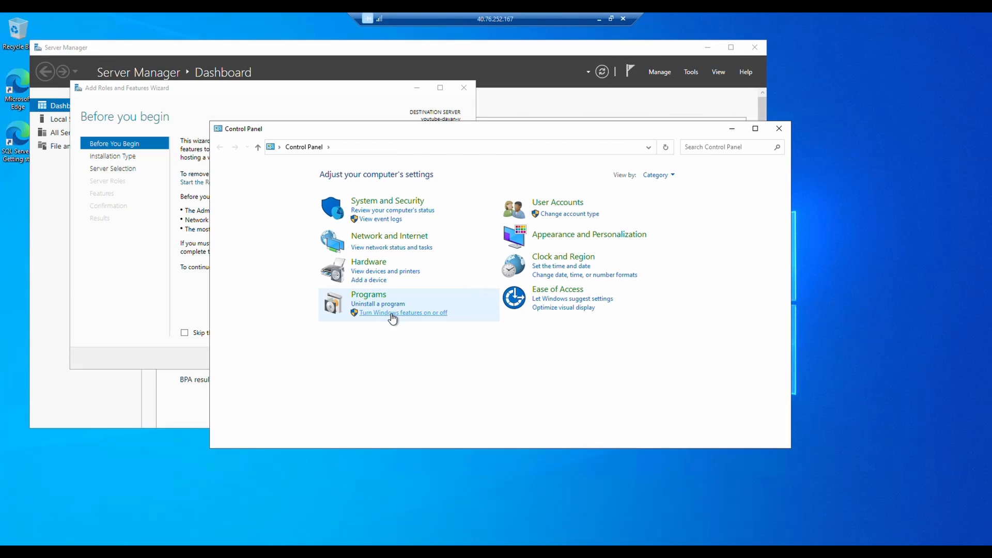
{"action": "left_click", "coordinate": [391, 314]}
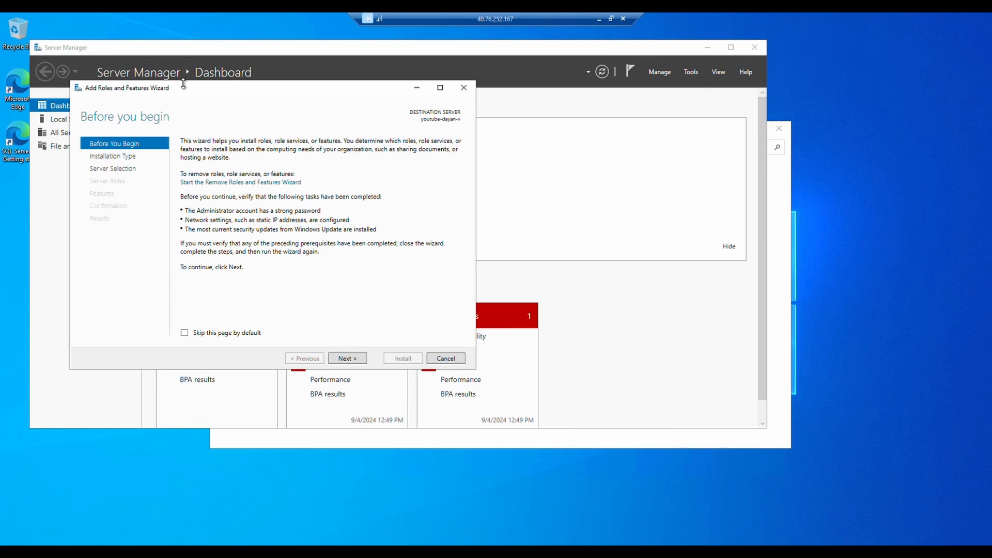
- Keep the default installation type and destination server, and select the Web Server (IIS) role for installation
{"action": "left_click", "coordinate": [361, 362]}
{"action": "left_click", "coordinate": [360, 362]}
{"action": "left_click", "coordinate": [360, 362]}
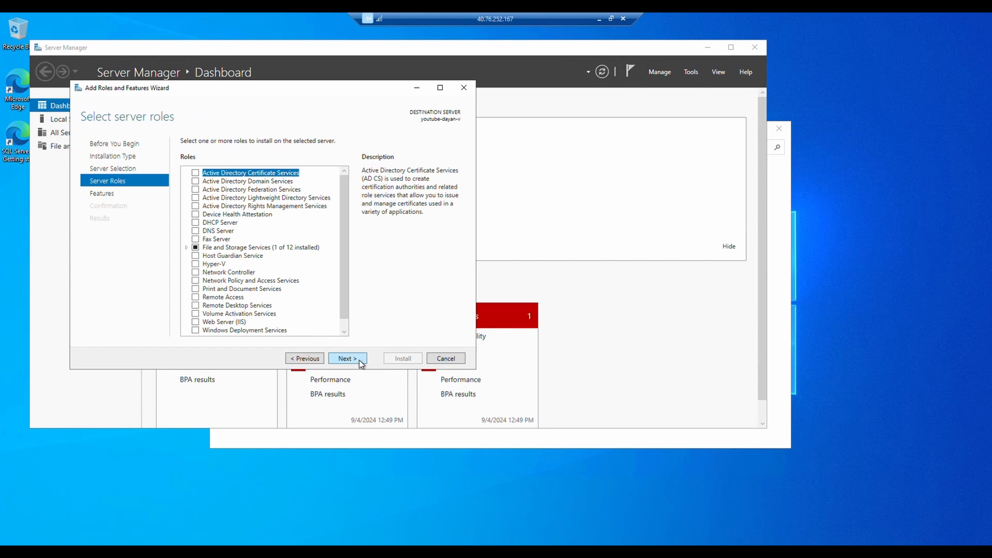
{"action": "scroll", "coordinate": [254, 256], "scroll_direction": "down", "scroll_amount": 1}
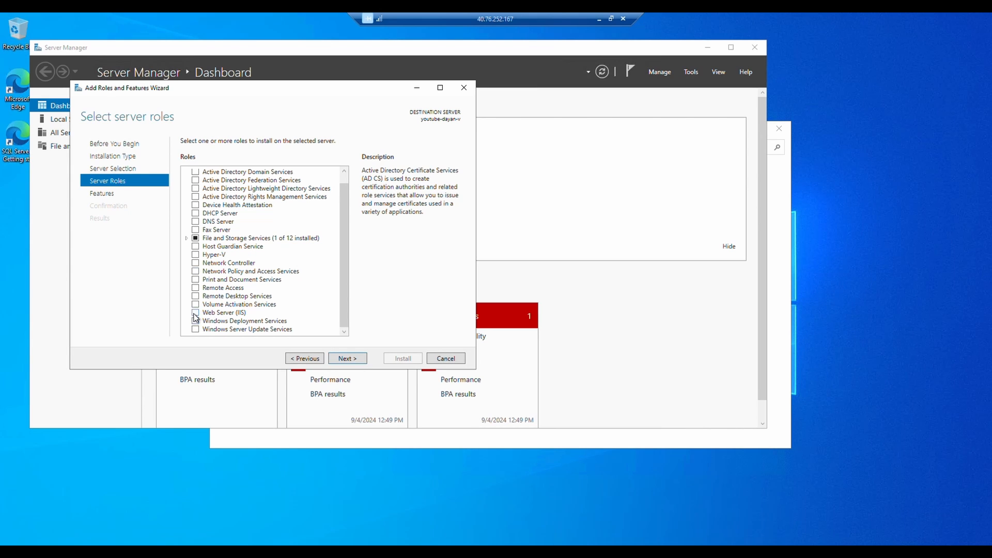
{"action": "left_click", "coordinate": [196, 317]}
{"action": "left_click", "coordinate": [347, 359]}
- Install the Web Server (IIS) role with the default features and role services, and close the wizard and Control Panel
{"action": "scroll", "coordinate": [265, 298], "scroll_direction": "down", "scroll_amount": 5}
{"action": "scroll", "coordinate": [265, 298], "scroll_direction": "up", "scroll_amount": 4}
{"action": "scroll", "coordinate": [265, 298], "scroll_direction": "down", "scroll_amount": 1}
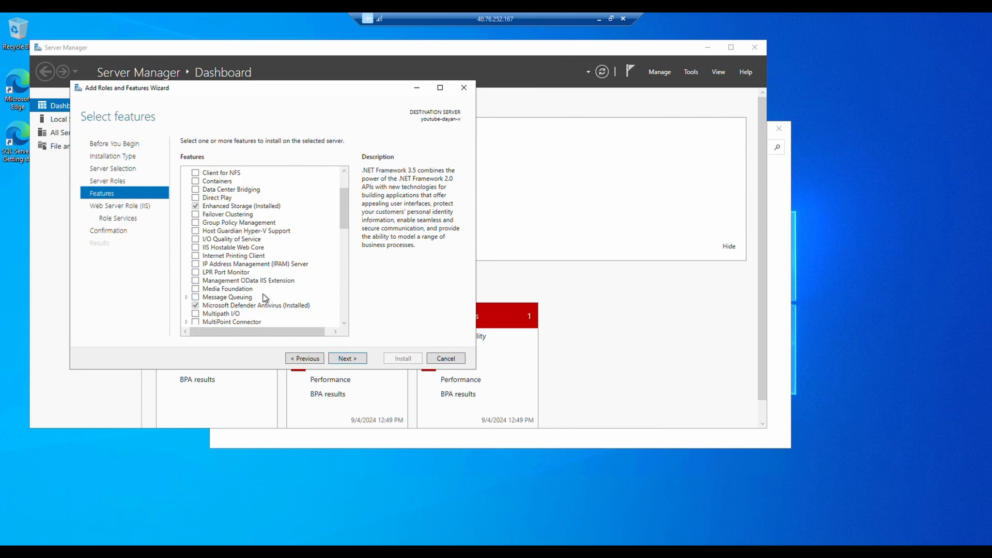
{"action": "left_click", "coordinate": [347, 358]}
{"action": "left_click", "coordinate": [347, 358]}
{"action": "scroll", "coordinate": [288, 279], "scroll_direction": "down", "scroll_amount": 8}
{"action": "left_click", "coordinate": [288, 279]}
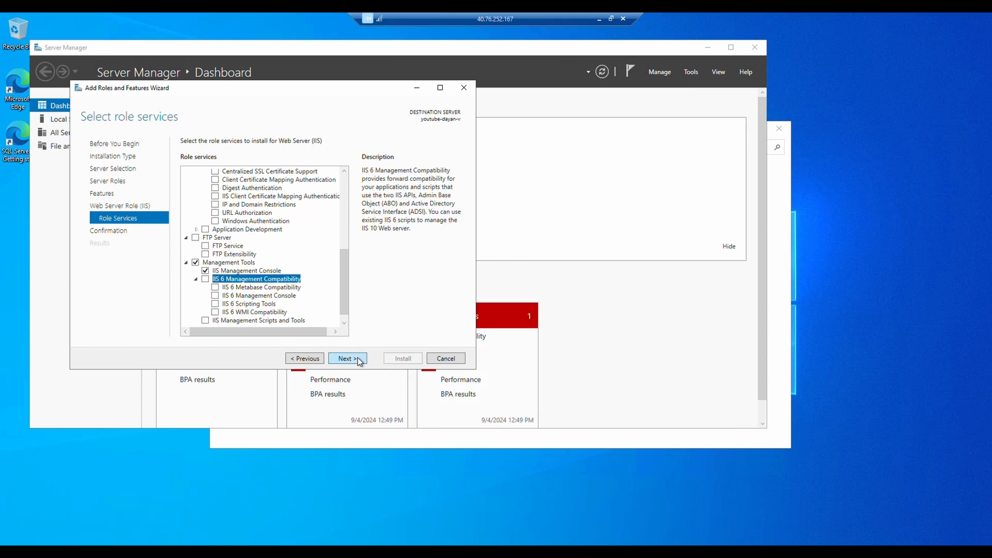
{"action": "left_click", "coordinate": [359, 360]}
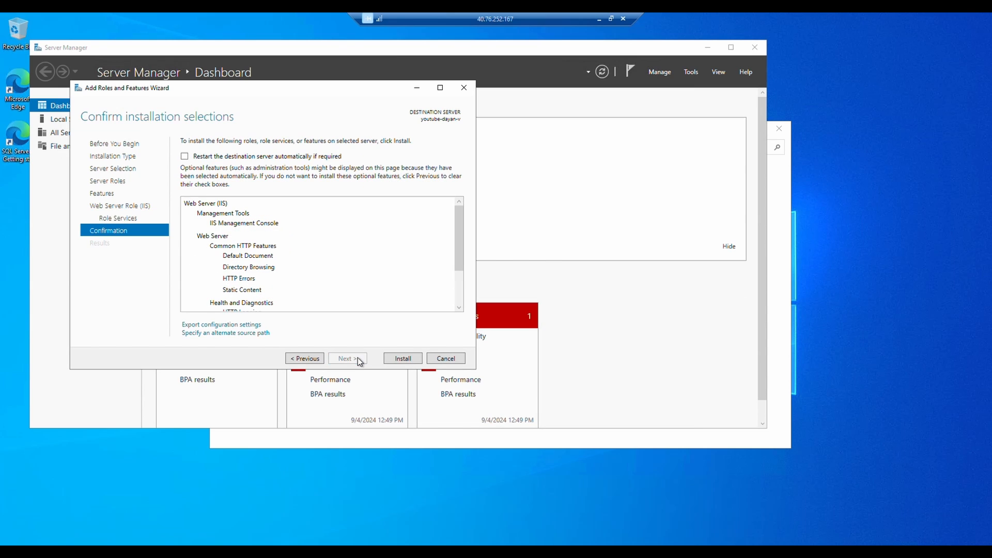
{"action": "left_click", "coordinate": [403, 359]}
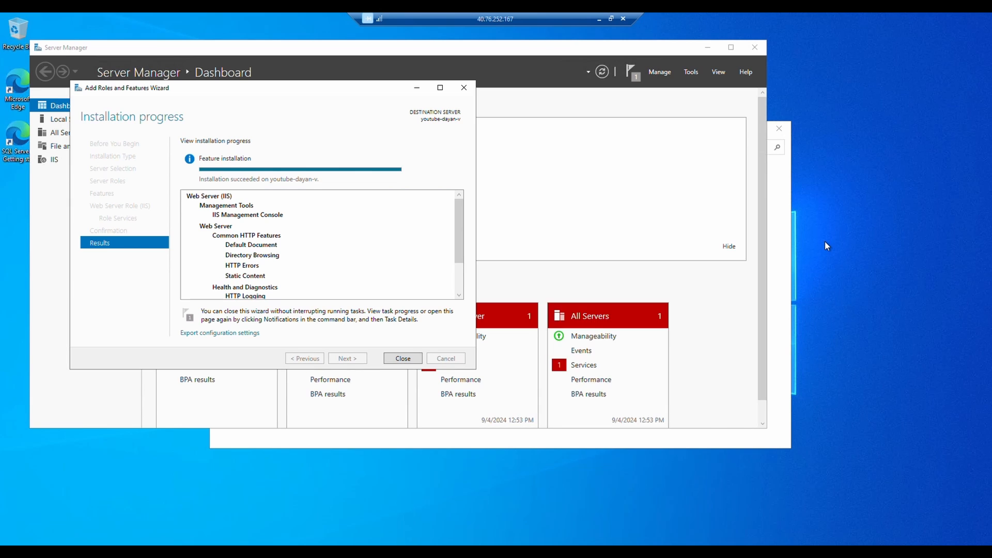
{"action": "left_click", "coordinate": [413, 358]}
{"action": "left_click", "coordinate": [779, 128]}
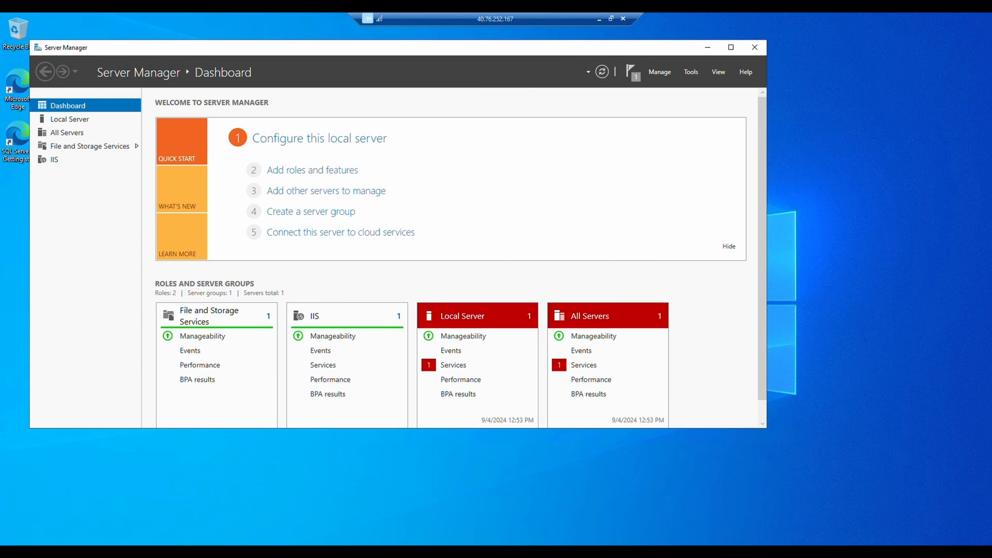
- Open Internet Information Services (IIS) Manager and expand the local server's Sites node
{"action": "key", "text": "super"}
{"action": "type", "text": "iis"}
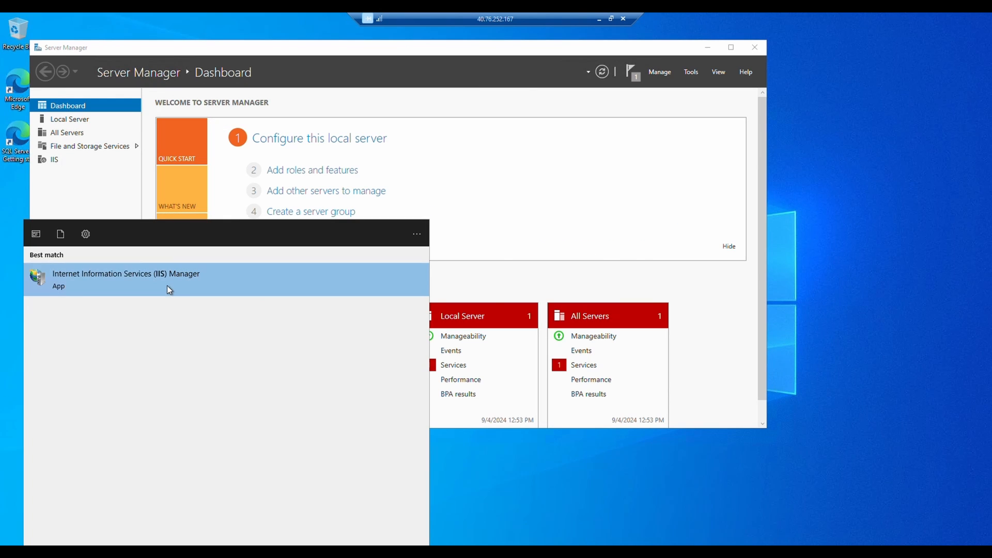
{"action": "left_click", "coordinate": [167, 285]}
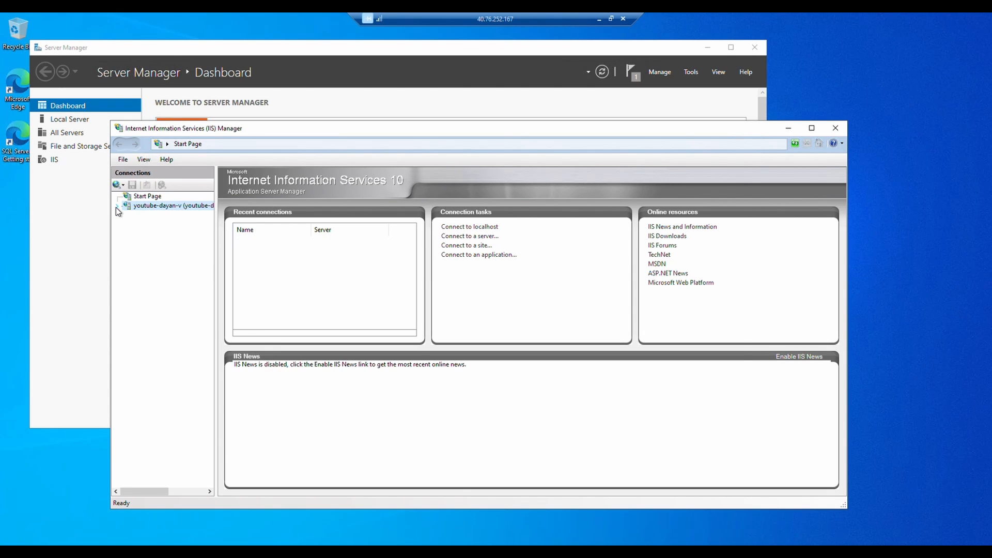
{"action": "left_click", "coordinate": [116, 207]}
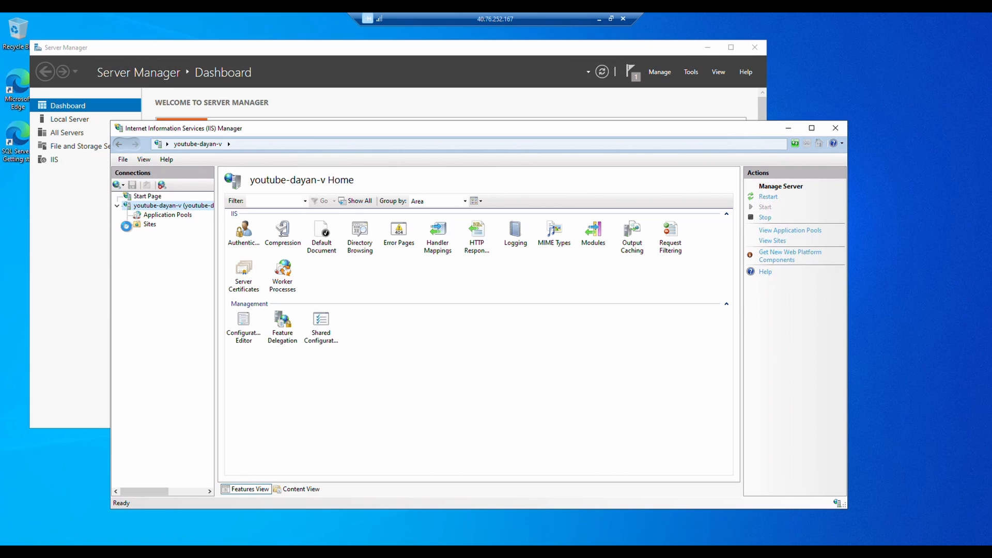
{"action": "left_click", "coordinate": [126, 224]}
- Launch SQL Server Management Studio 20 and connect to the VM's Database Engine with Windows Authentication, trusting the server certificate
{"action": "left_click", "coordinate": [11, 551]}
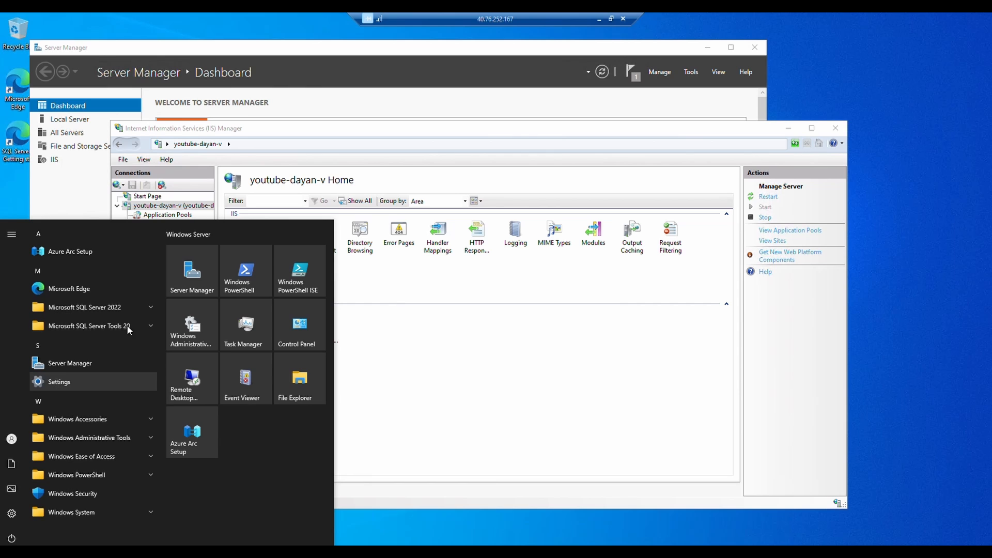
{"action": "left_click", "coordinate": [151, 328]}
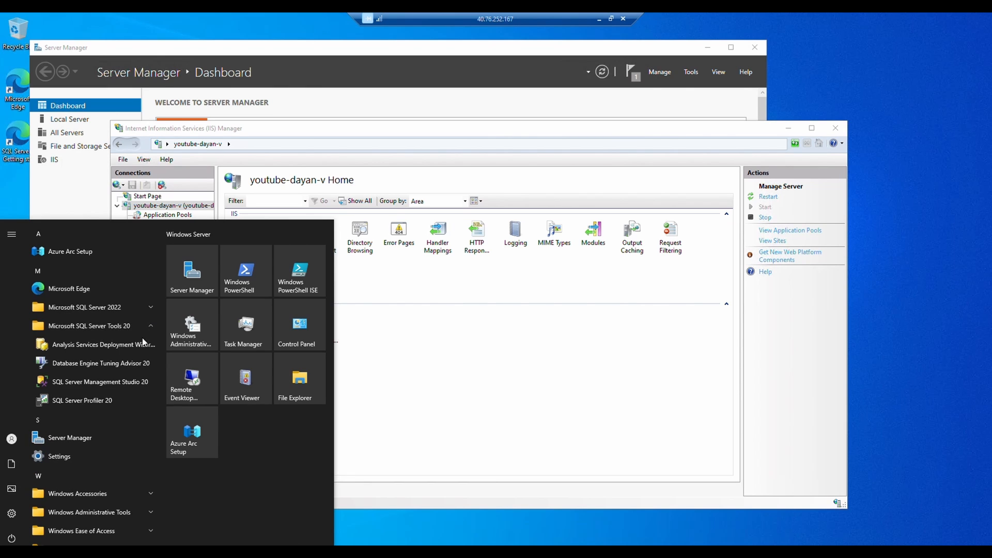
{"action": "left_click", "coordinate": [145, 383]}
{"action": "mouse_move", "coordinate": [386, 526]}
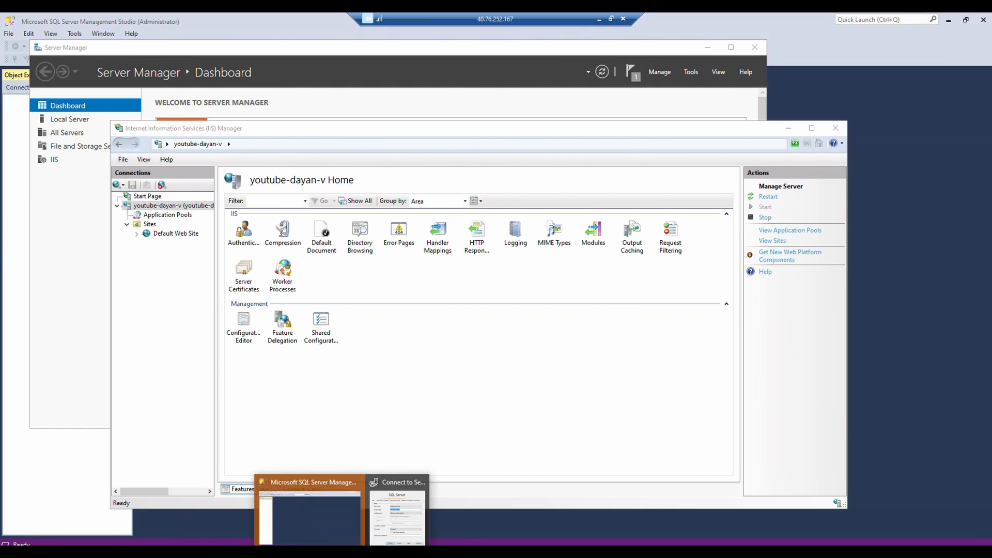
{"action": "left_click", "coordinate": [340, 519]}
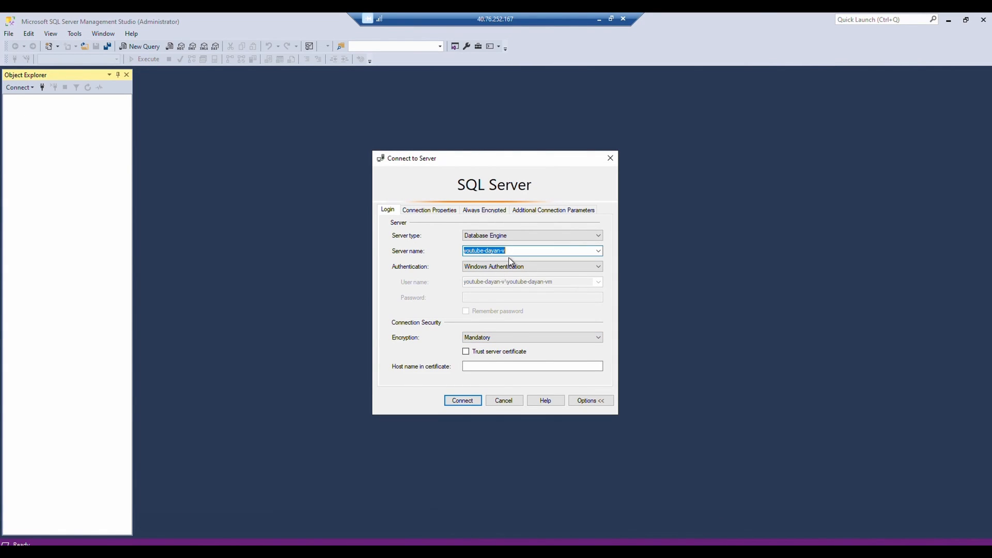
{"action": "left_click", "coordinate": [466, 352]}
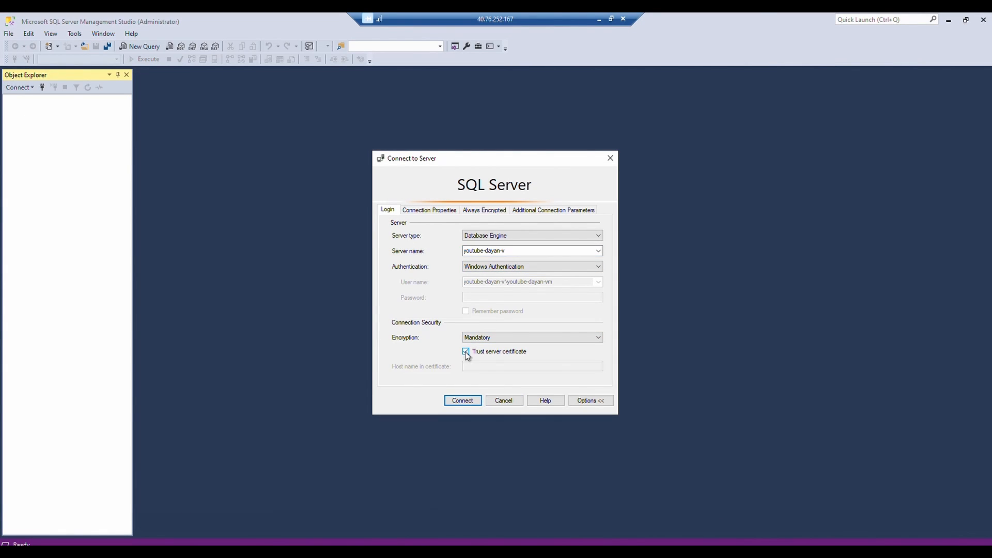
{"action": "left_click", "coordinate": [475, 402]}
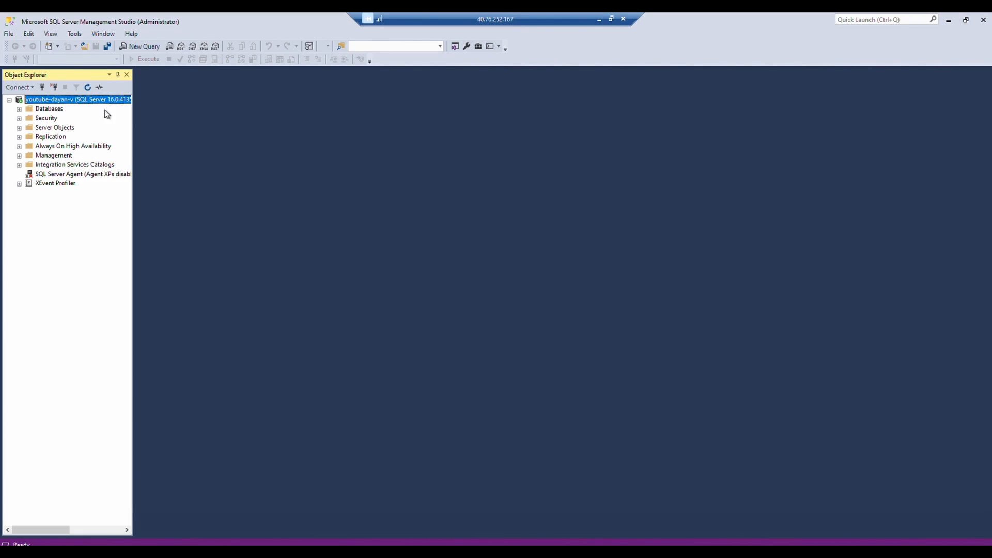
- Create a new database named Youtube with the default owner and file settings
{"action": "double_click", "coordinate": [55, 109]}
{"action": "right_click", "coordinate": [51, 109]}
{"action": "left_click", "coordinate": [74, 115]}
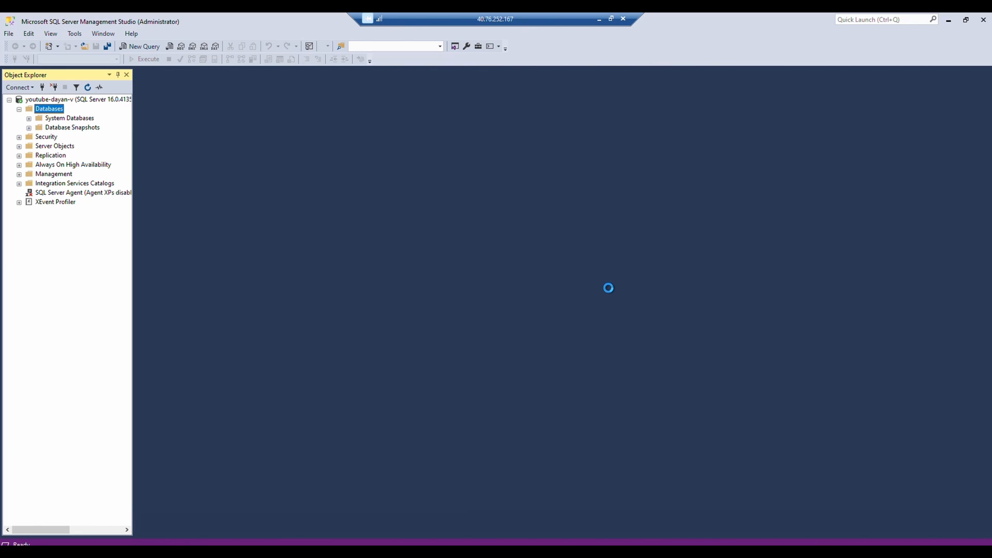
{"action": "type", "text": "Youtube"}
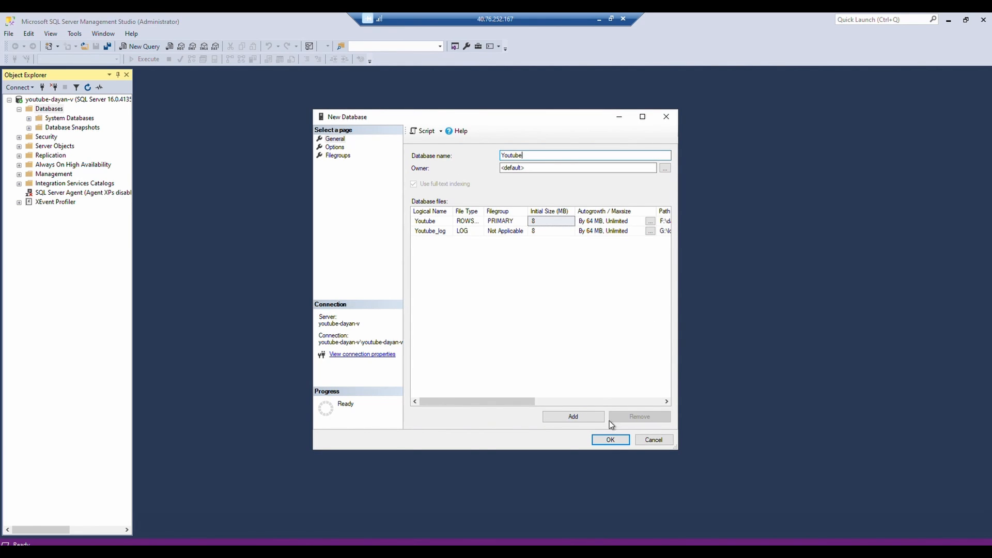
{"action": "left_click", "coordinate": [611, 440]}
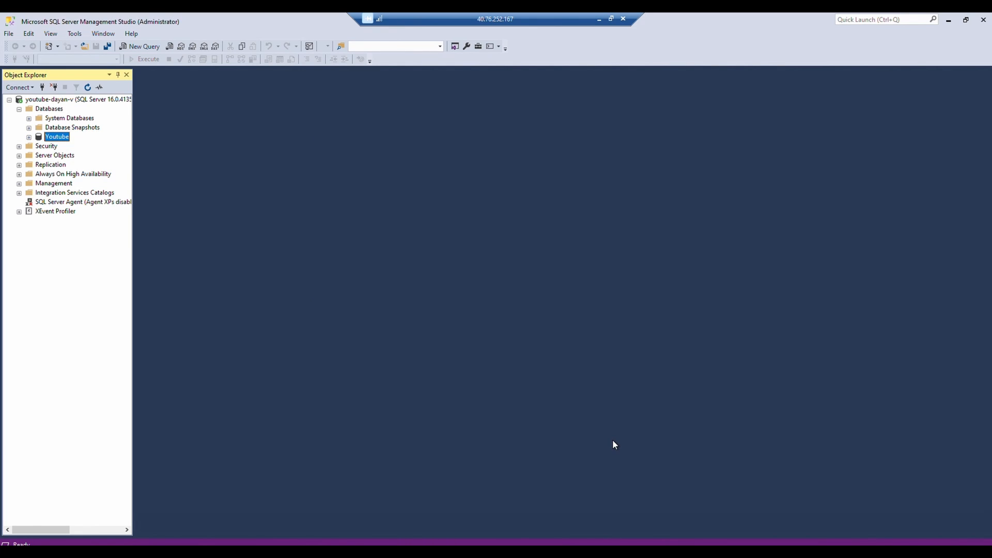